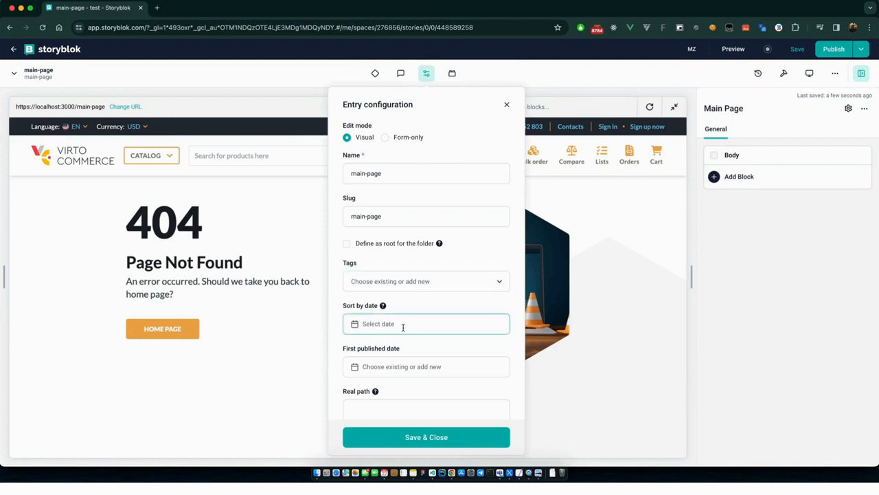
- Set the entry's real path to "/" and save the entry configuration
{"action": "scroll", "coordinate": [402, 340], "scroll_direction": "down", "scroll_amount": 3}
{"action": "left_click", "coordinate": [381, 317]}
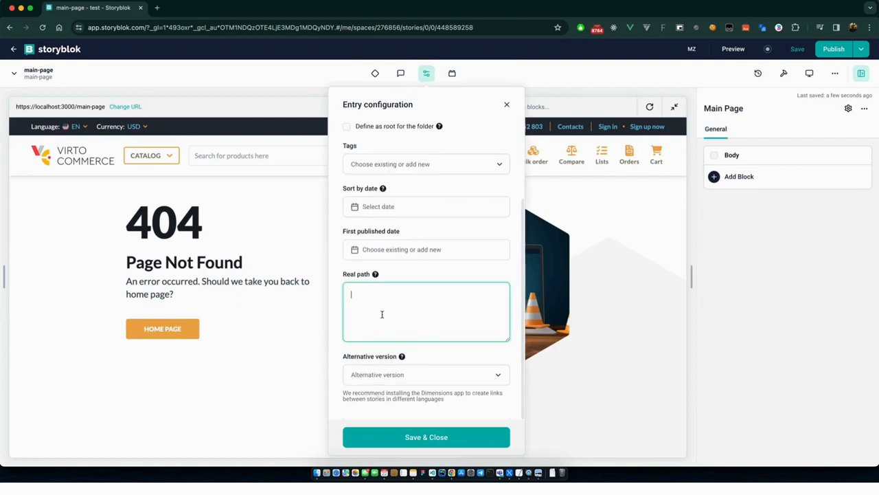
{"action": "type", "text": "/"}
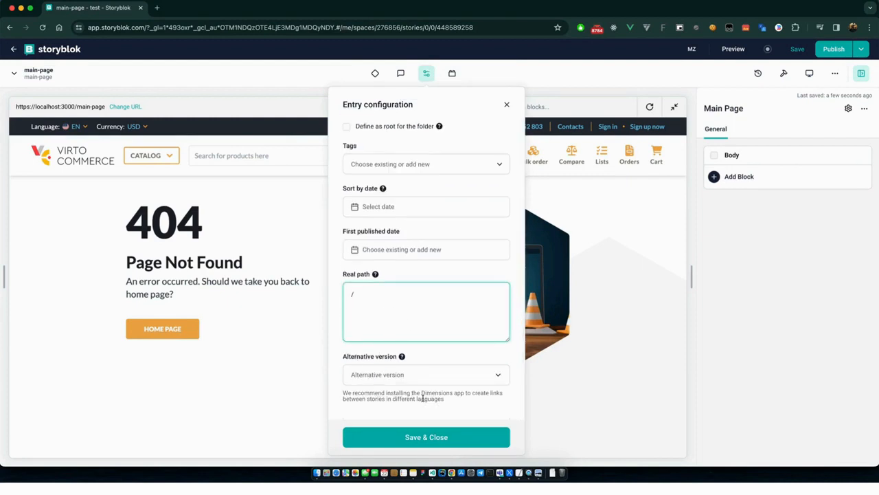
{"action": "left_click", "coordinate": [413, 436]}
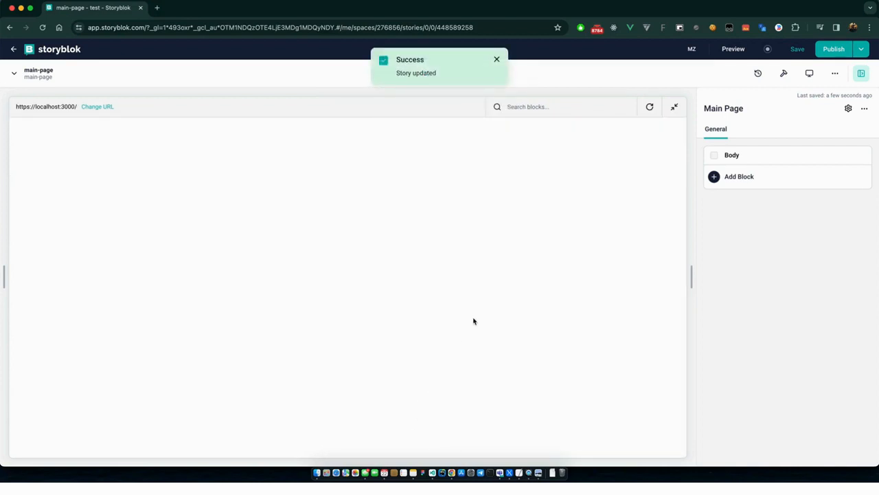
- Add a Story Slider block to the page body and add a Slide inside it
{"action": "left_click", "coordinate": [739, 177]}
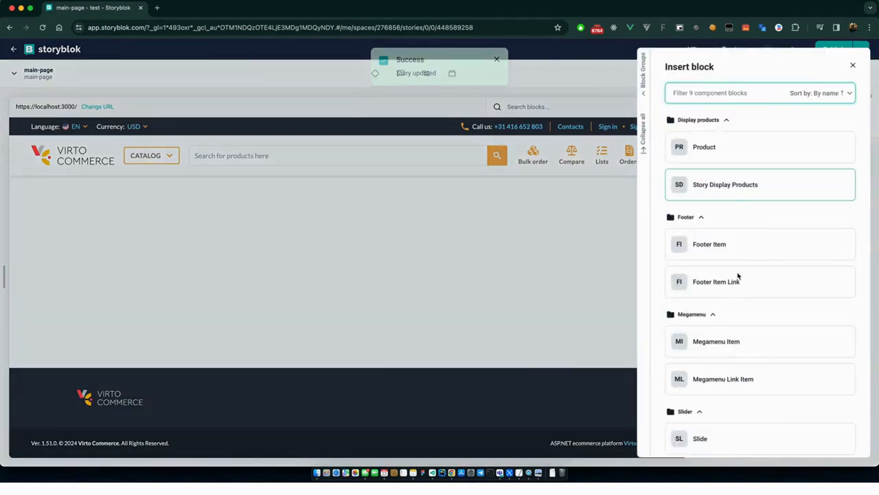
{"action": "scroll", "coordinate": [738, 276], "scroll_direction": "down", "scroll_amount": 3}
{"action": "left_click", "coordinate": [715, 382]}
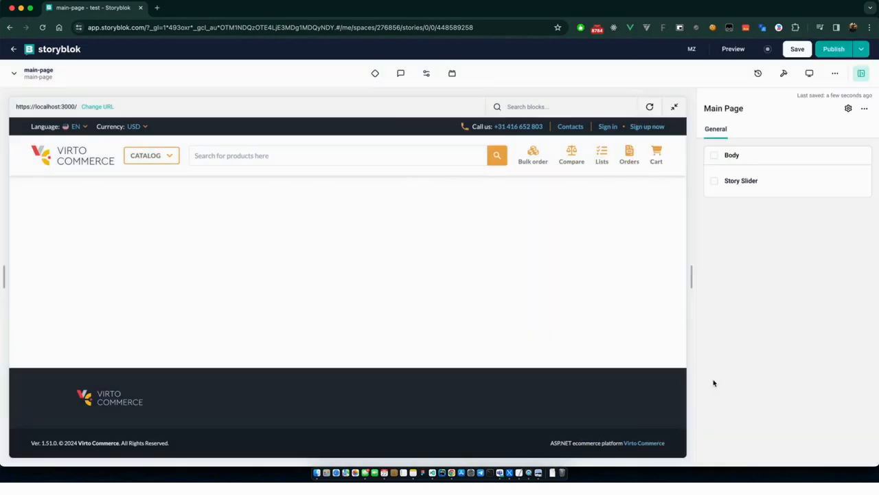
{"action": "left_click", "coordinate": [755, 187]}
{"action": "left_click", "coordinate": [755, 188]}
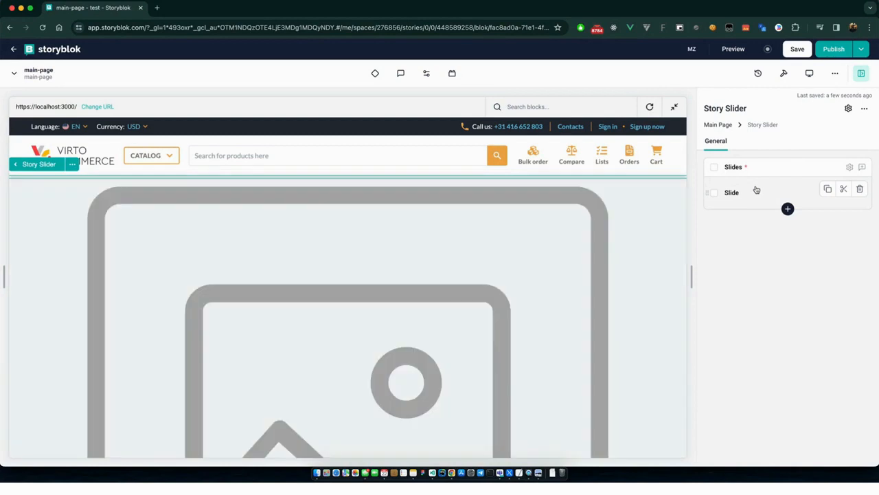
- Fill in the slide with the copied virtostart-demo-store.govirto.com image URL and the Id 1
{"action": "left_click", "coordinate": [756, 188]}
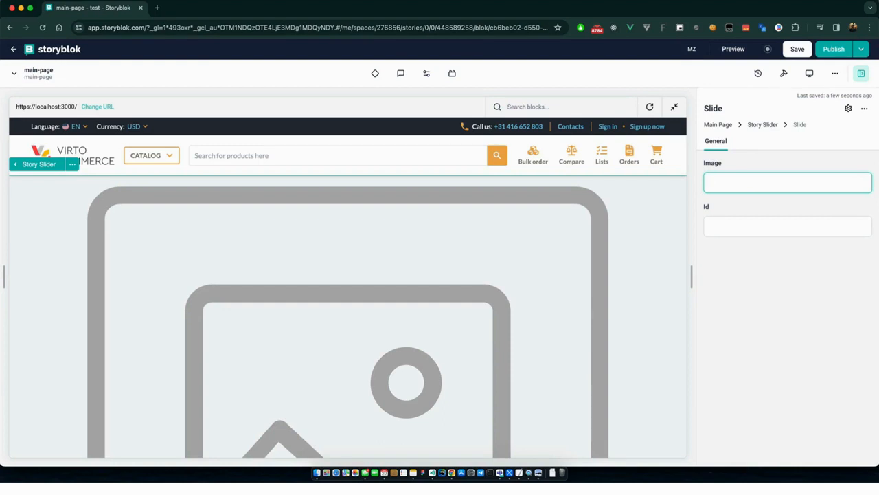
{"action": "key", "text": "super+Tab"}
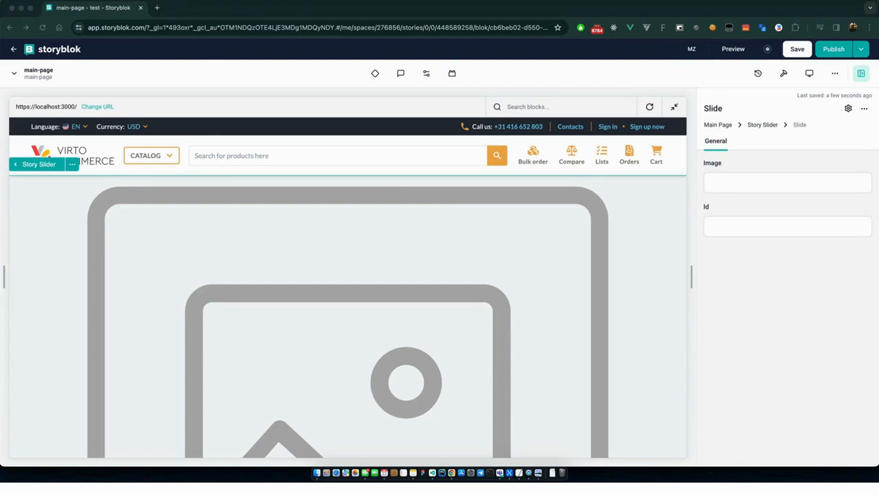
{"action": "left_click", "coordinate": [726, 187]}
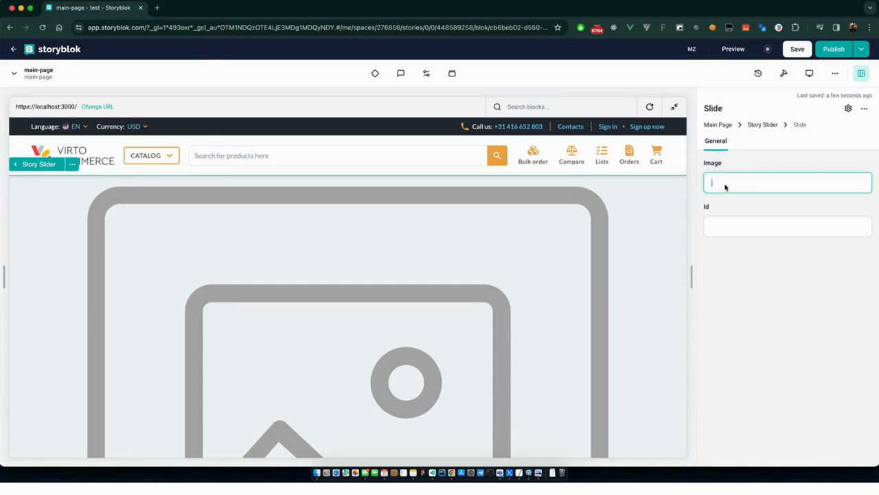
{"action": "key", "text": "super+v"}
{"action": "left_click", "coordinate": [725, 231]}
{"action": "type", "text": "1"}
{"action": "left_click", "coordinate": [723, 268]}
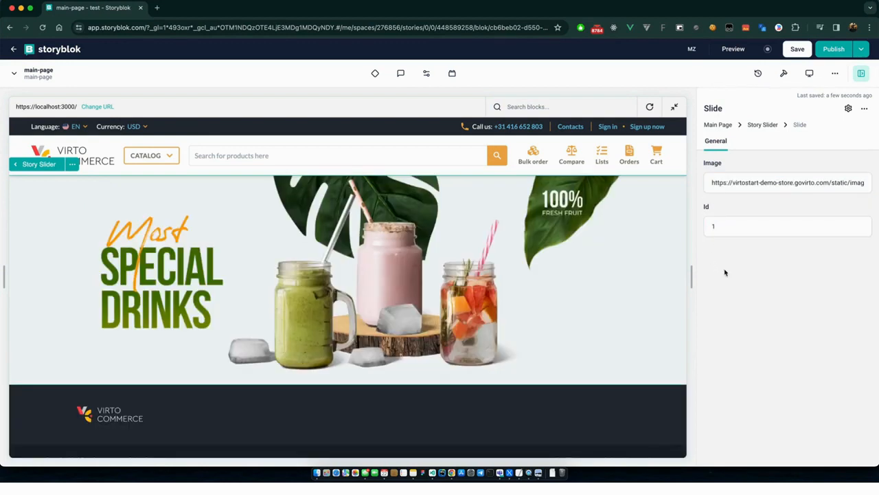
- Add a Teaser block below the Story Slider on the Main Page and set its header to "Main page"
{"action": "left_click", "coordinate": [718, 126]}
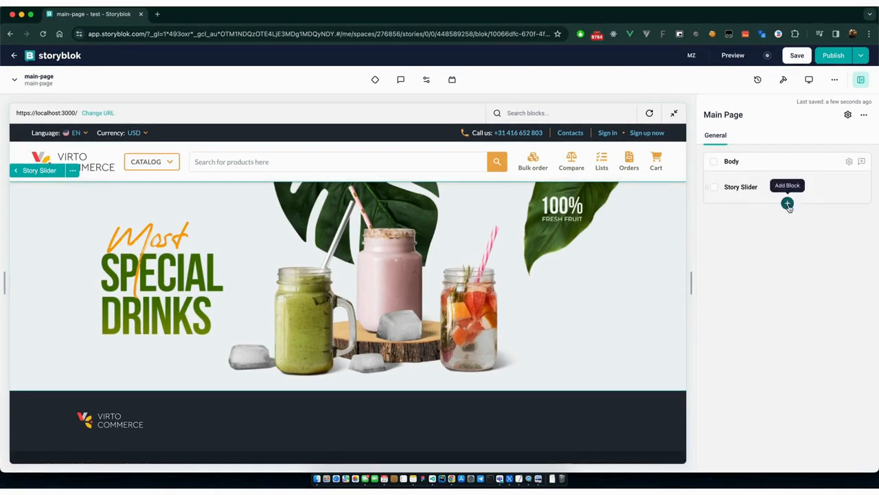
{"action": "left_click", "coordinate": [787, 197]}
{"action": "scroll", "coordinate": [728, 268], "scroll_direction": "down", "scroll_amount": 3}
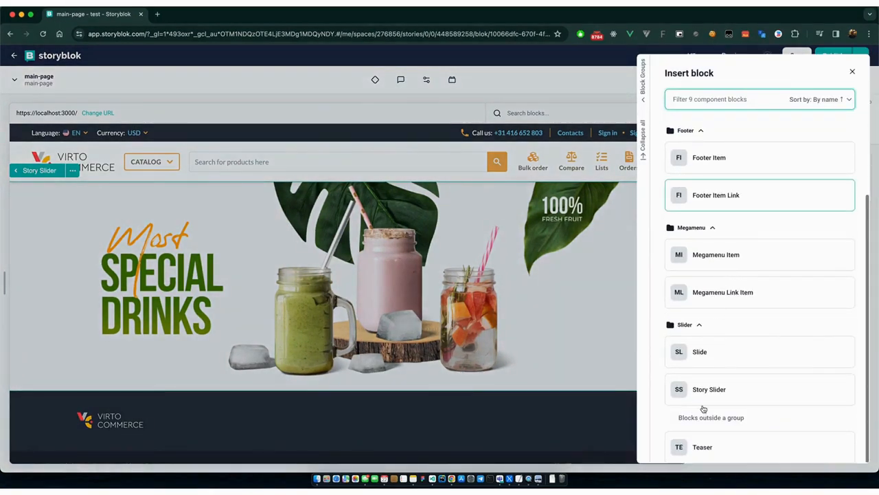
{"action": "left_click", "coordinate": [705, 445]}
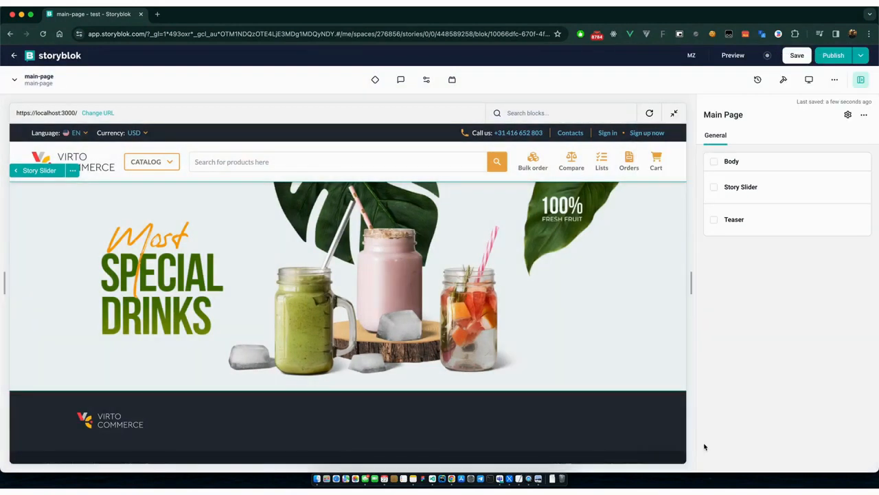
{"action": "left_click", "coordinate": [739, 221]}
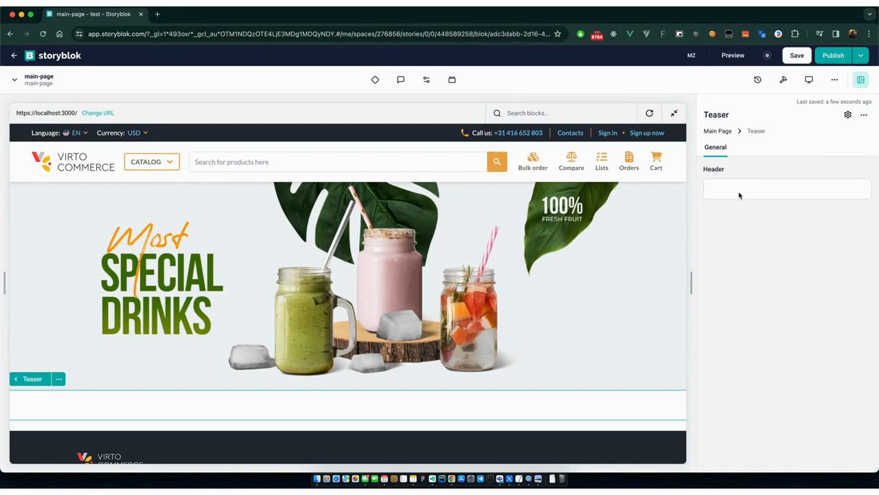
{"action": "left_click", "coordinate": [740, 192]}
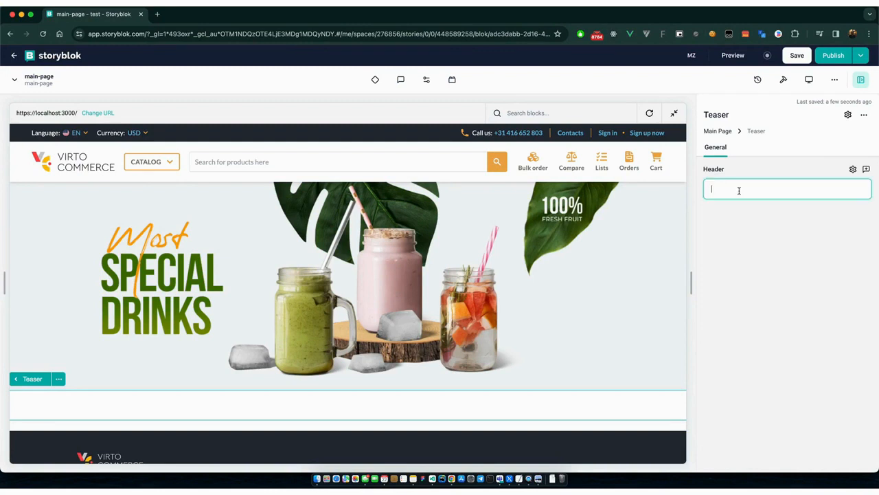
{"action": "type", "text": "Main page"}
{"action": "left_click", "coordinate": [745, 254]}
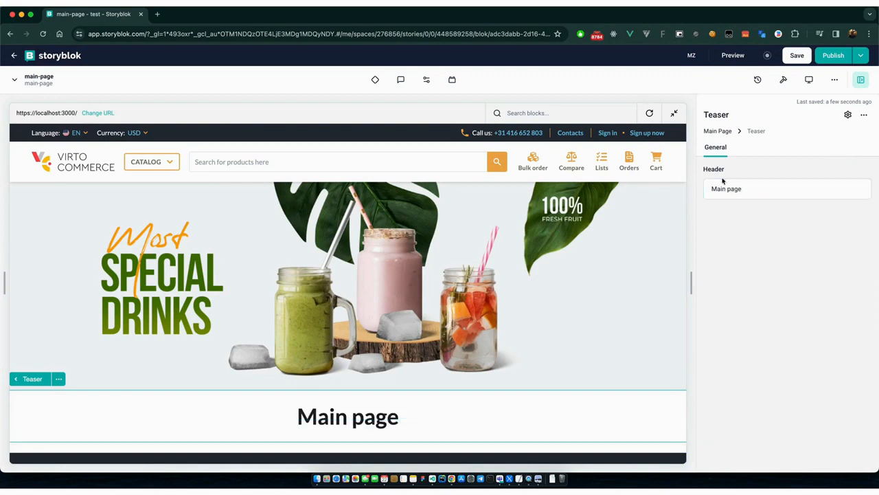
- Move the Teaser block above the Story Slider in the Main Page body
{"action": "left_click", "coordinate": [720, 132]}
{"action": "left_click_drag", "start_coordinate": [742, 223], "coordinate": [738, 185]}
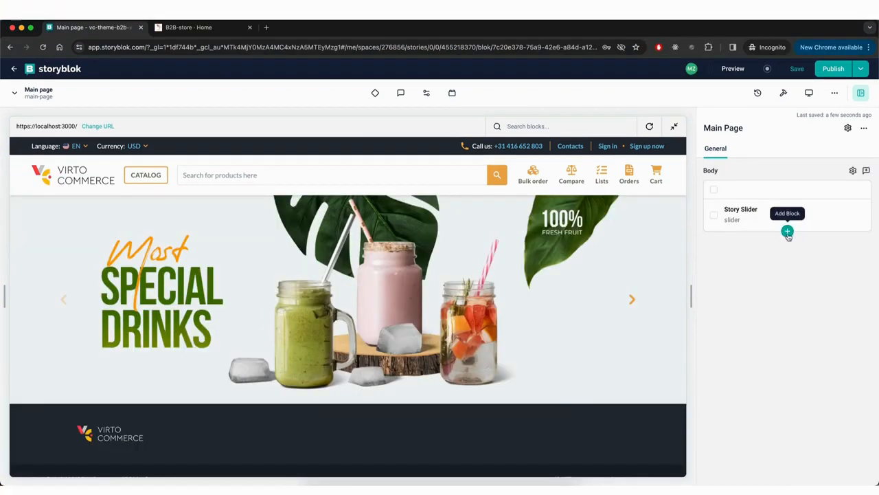
- Add a Story Display Products block below the Story Slider and set its title to "Daily Deals"
{"action": "left_click", "coordinate": [788, 229]}
{"action": "scroll", "coordinate": [741, 316], "scroll_direction": "down", "scroll_amount": 3}
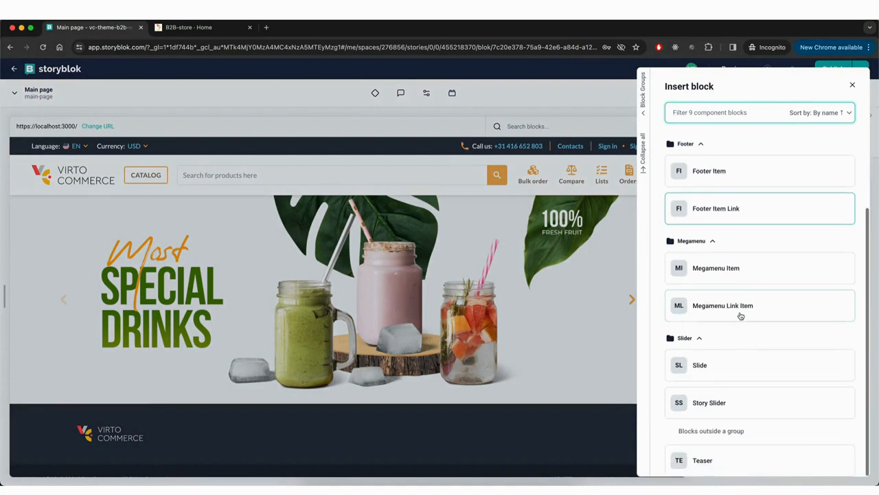
{"action": "scroll", "coordinate": [741, 235], "scroll_direction": "up", "scroll_amount": 3}
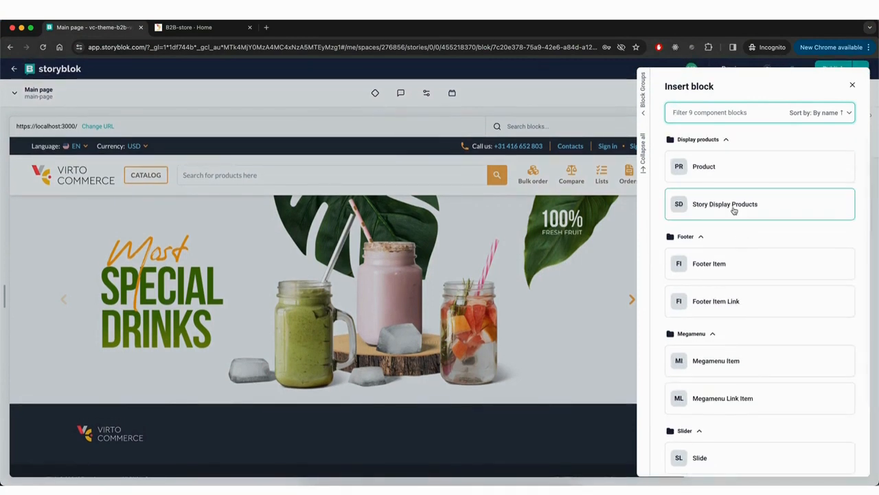
{"action": "left_click", "coordinate": [732, 209]}
{"action": "left_click", "coordinate": [748, 240]}
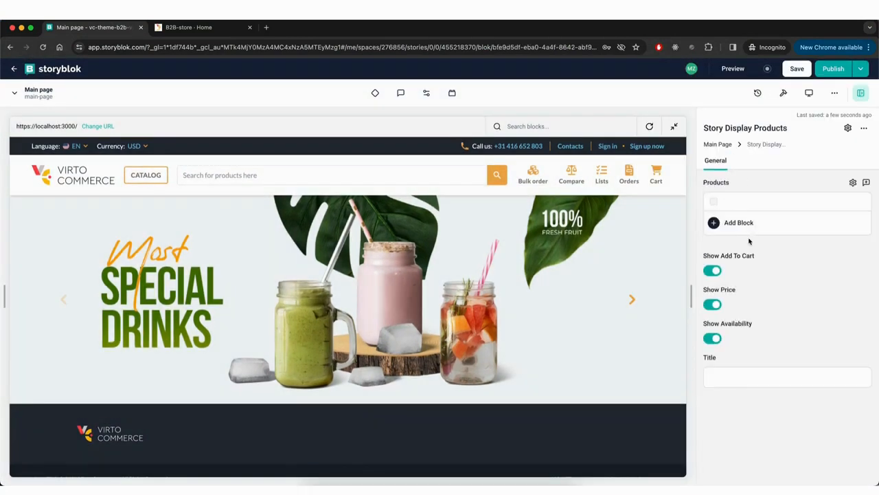
{"action": "left_click", "coordinate": [737, 377]}
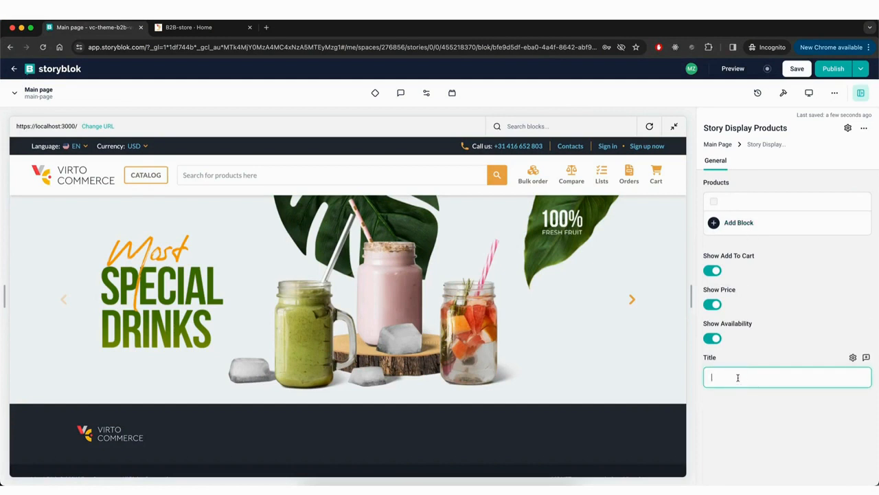
{"action": "type", "text": "Daily Deals"}
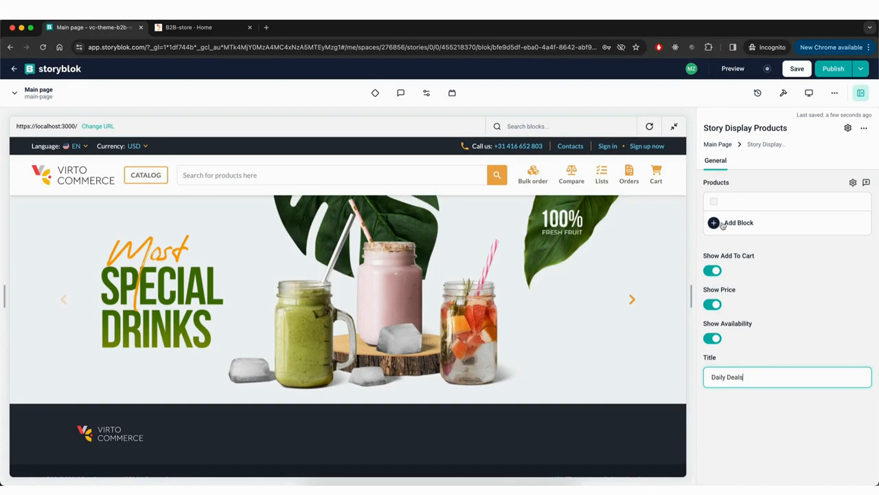
{"action": "left_click", "coordinate": [747, 226]}
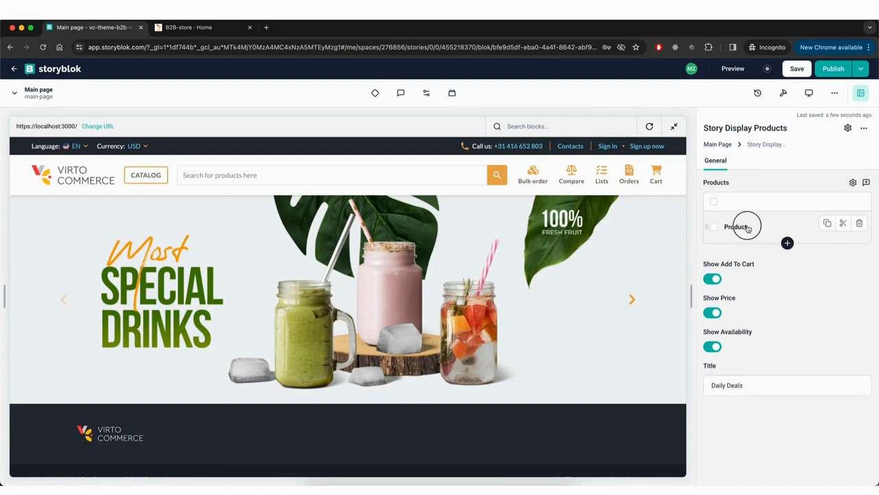
{"action": "key", "text": "super+Tab"}
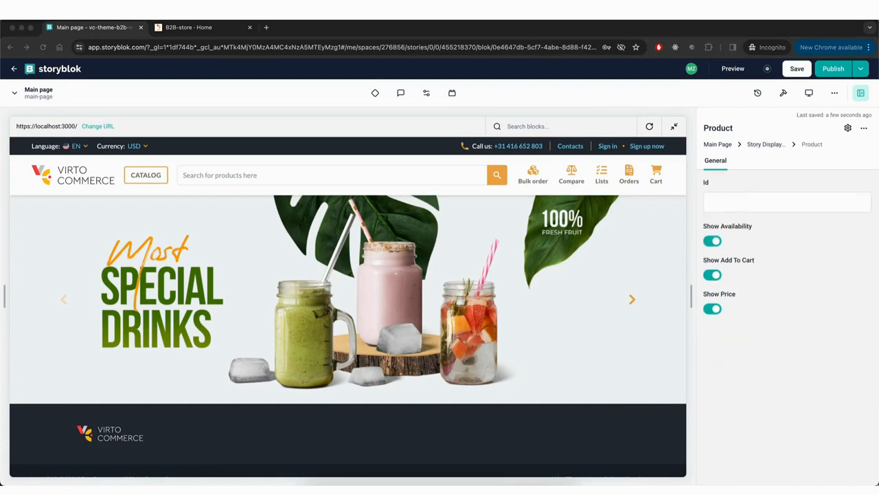
{"action": "left_click", "coordinate": [765, 201]}
{"action": "key", "text": "ctrl+v"}
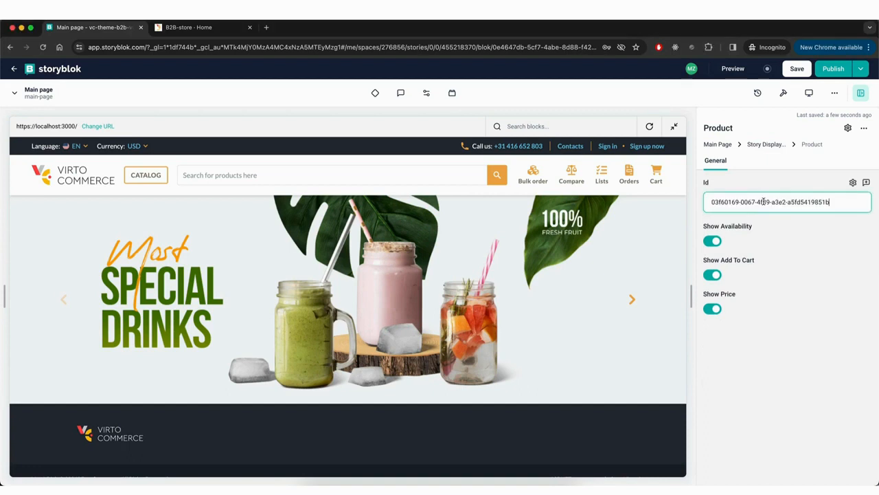
{"action": "left_click", "coordinate": [769, 150]}
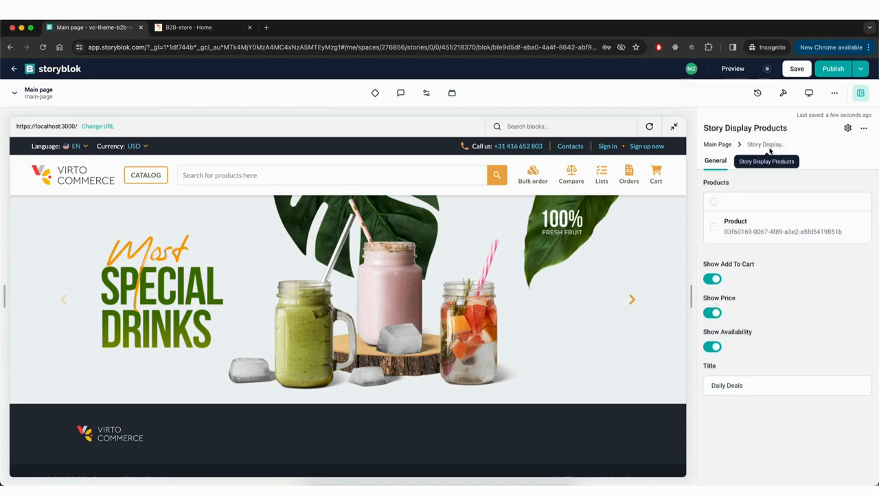
- Save the story and reload the page preview to check the Daily Deals section
{"action": "left_click", "coordinate": [797, 69]}
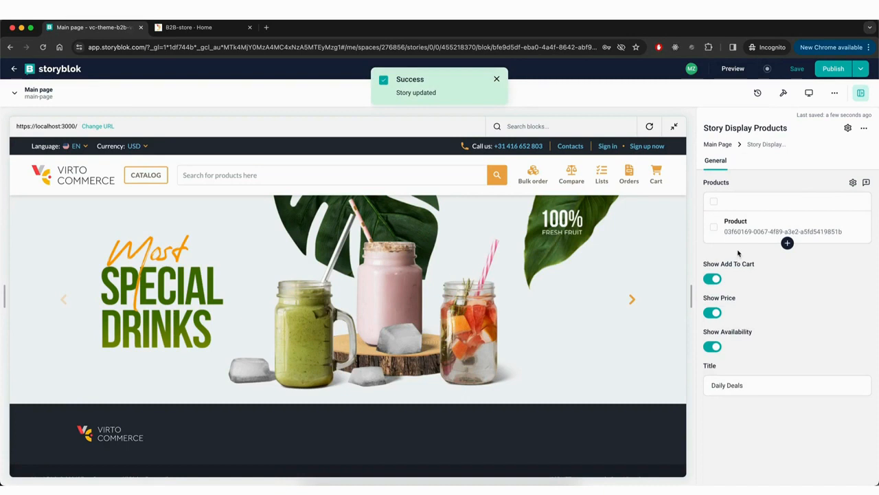
{"action": "left_click", "coordinate": [650, 127]}
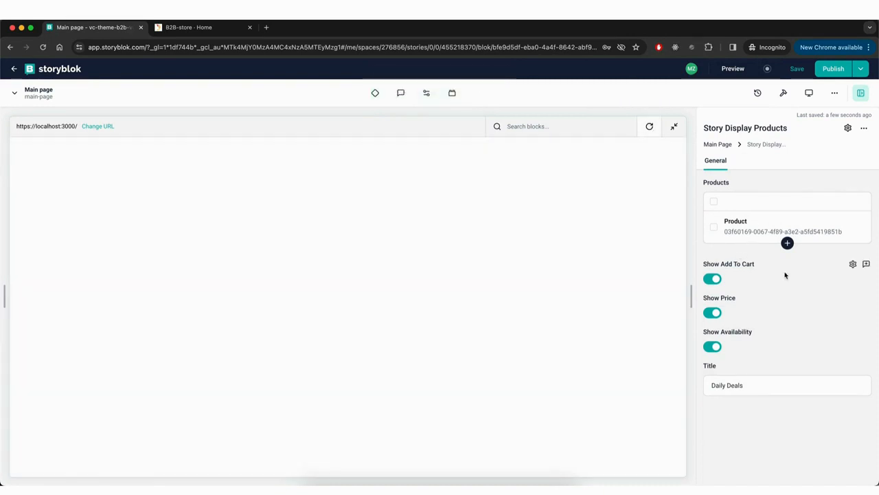
{"action": "scroll", "coordinate": [600, 282], "scroll_direction": "down", "scroll_amount": 3}
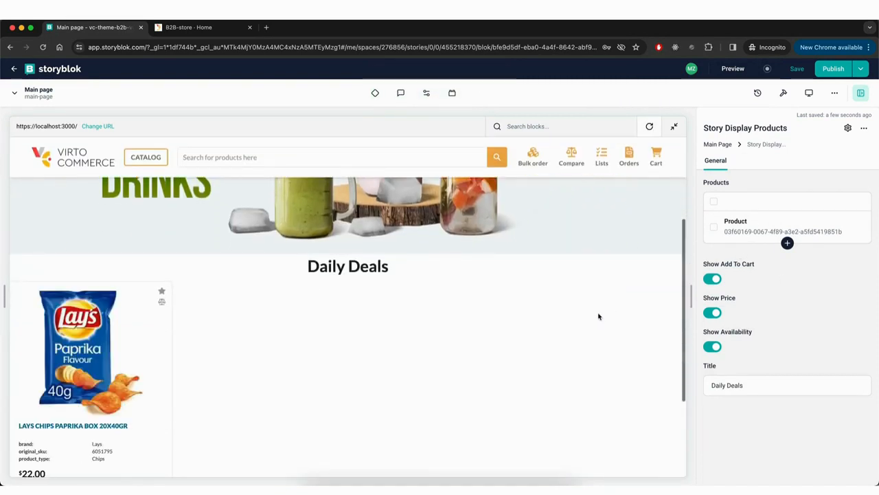
{"action": "scroll", "coordinate": [598, 314], "scroll_direction": "down", "scroll_amount": 1}
- Add a second Product block to the Daily Deals products with the Id 1128d7ad-31e3-4e2a-ba22-5c8ab848d89e
{"action": "left_click", "coordinate": [788, 242]}
{"action": "left_click", "coordinate": [773, 259]}
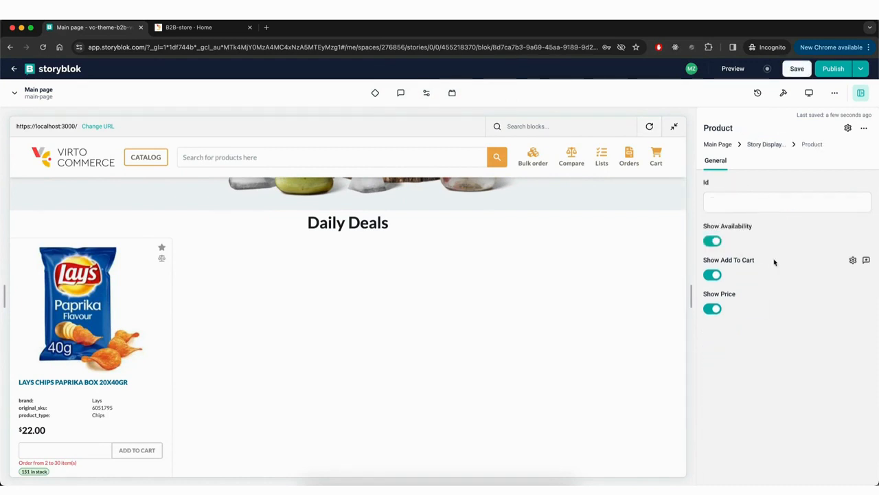
{"action": "key", "text": "super+Tab"}
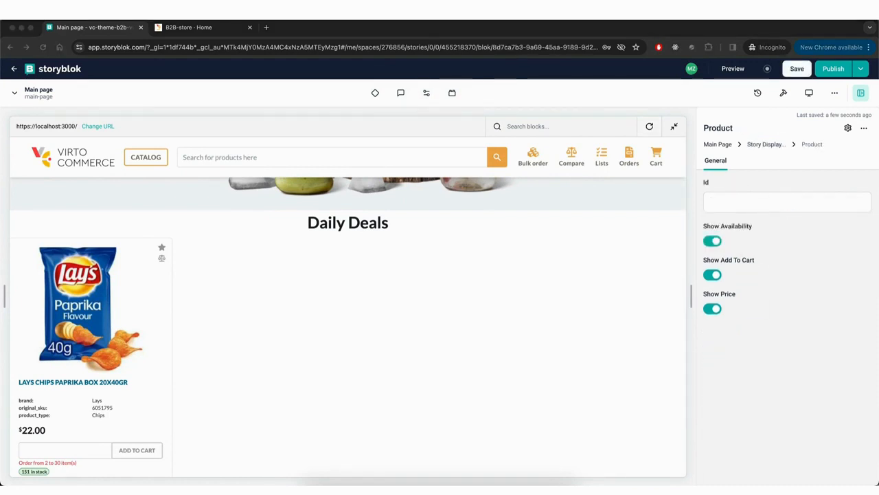
{"action": "key", "text": "super+Tab"}
{"action": "left_click", "coordinate": [763, 202]}
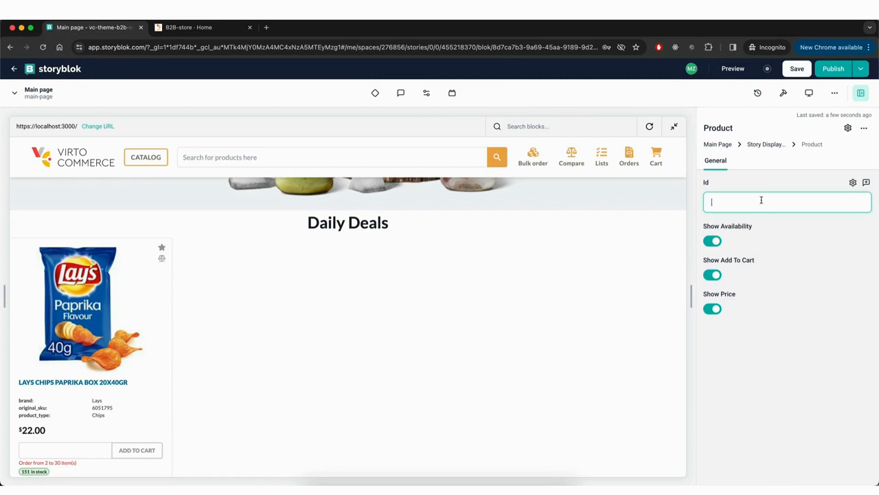
{"action": "type", "text": "1128d7ad-31e3-4e2a-ba22-5c8ab848d89e"}
{"action": "left_click", "coordinate": [766, 144]}
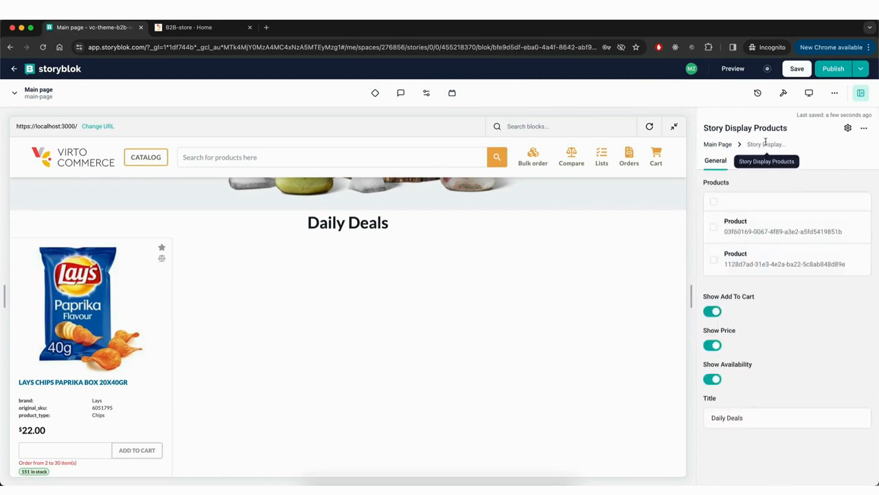
- Add a third Product block to the Daily Deals products with the Id 1c2eaea0a391492ca1045a42d598692e
{"action": "left_click", "coordinate": [787, 275]}
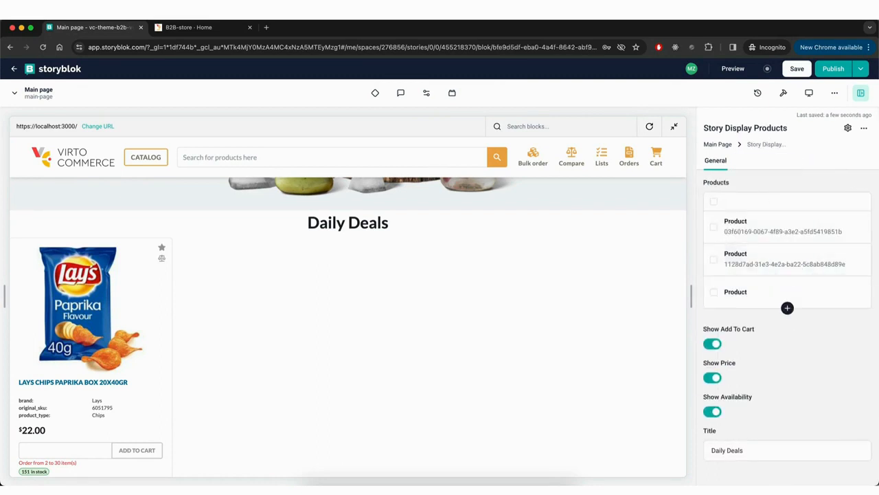
{"action": "left_click", "coordinate": [739, 297]}
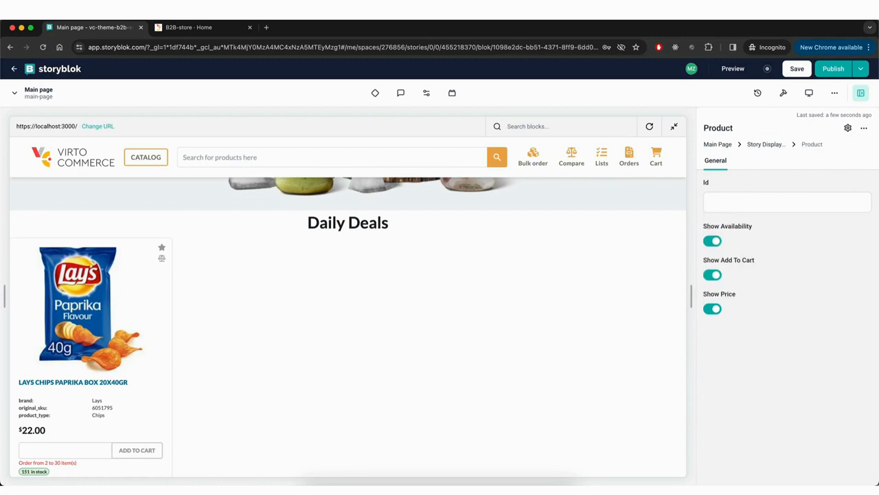
{"action": "key", "text": "super+Tab"}
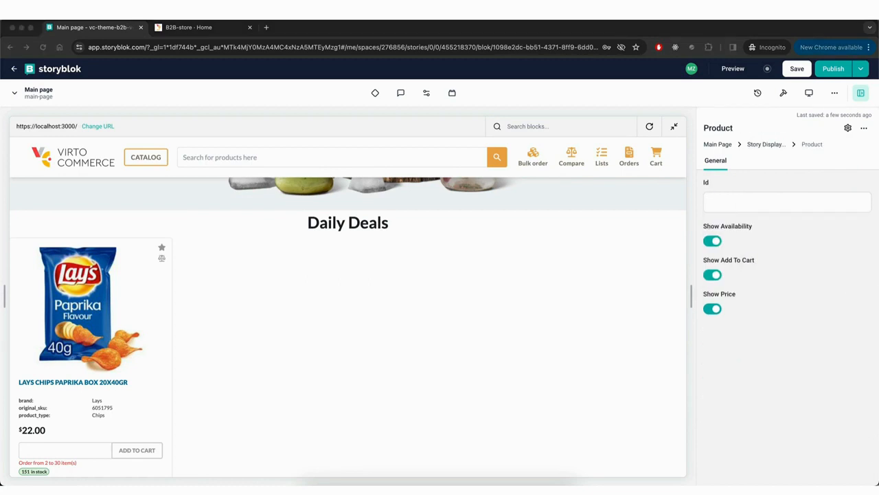
{"action": "left_click", "coordinate": [798, 201]}
{"action": "type", "text": "1c2eaea0a391492ca1045a42d598692e"}
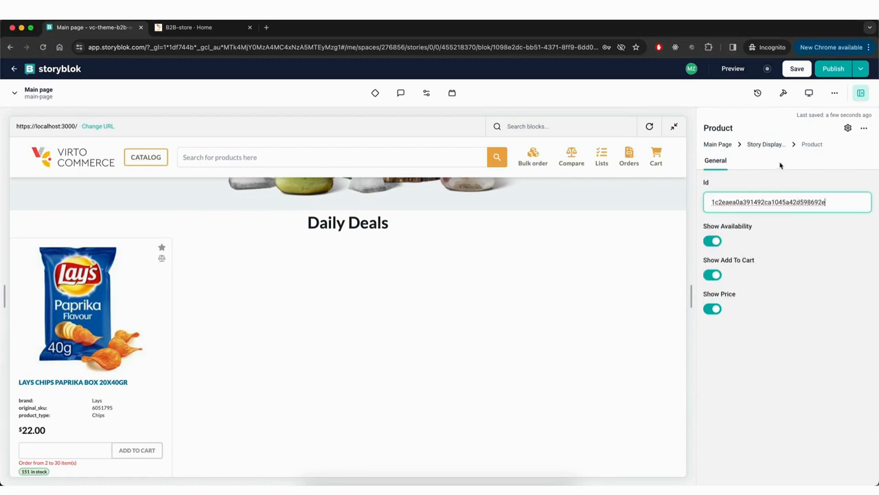
- Add a fourth Product block to the Daily Deals products with the Id 5776523c1a76468aa623acae32b6d2a2
{"action": "left_click", "coordinate": [769, 146]}
{"action": "left_click", "coordinate": [787, 308]}
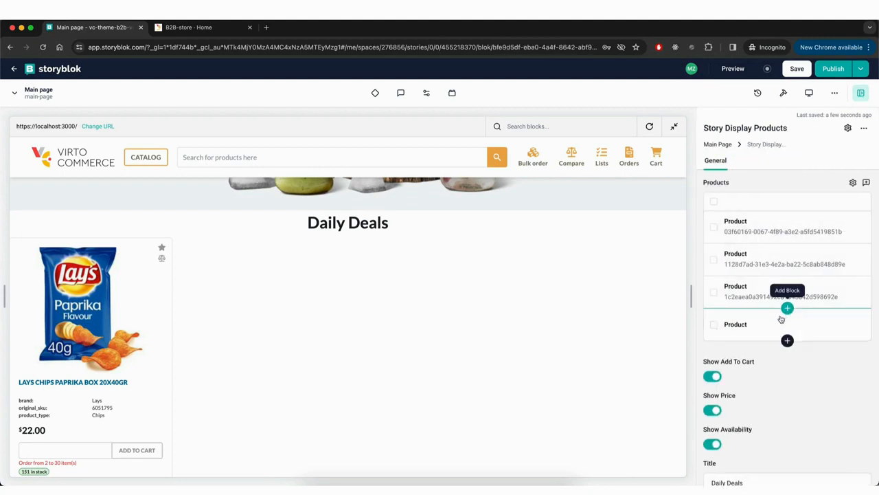
{"action": "key", "text": "super+Tab"}
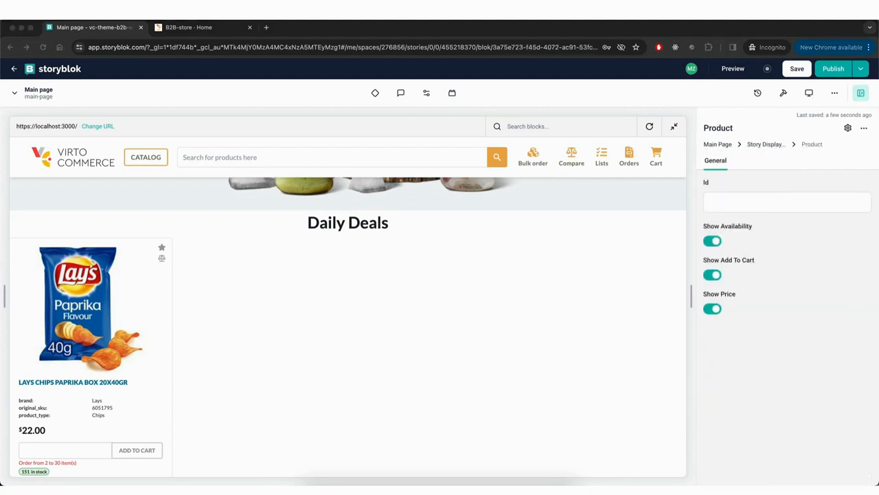
{"action": "left_click", "coordinate": [789, 201]}
{"action": "type", "text": "5776523c1a76468aa623acae32b6d2a2"}
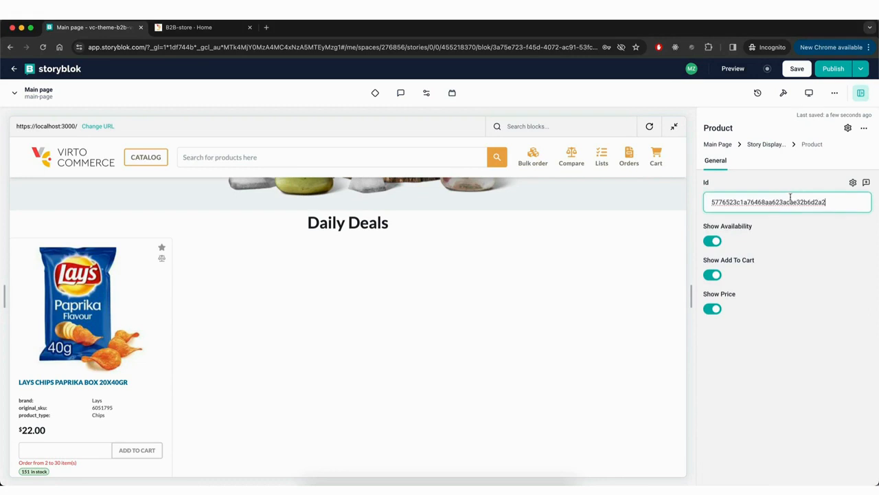
- Save the story with all four products and reload the page preview to check the Daily Deals row
{"action": "left_click", "coordinate": [797, 69]}
{"action": "left_click", "coordinate": [650, 127]}
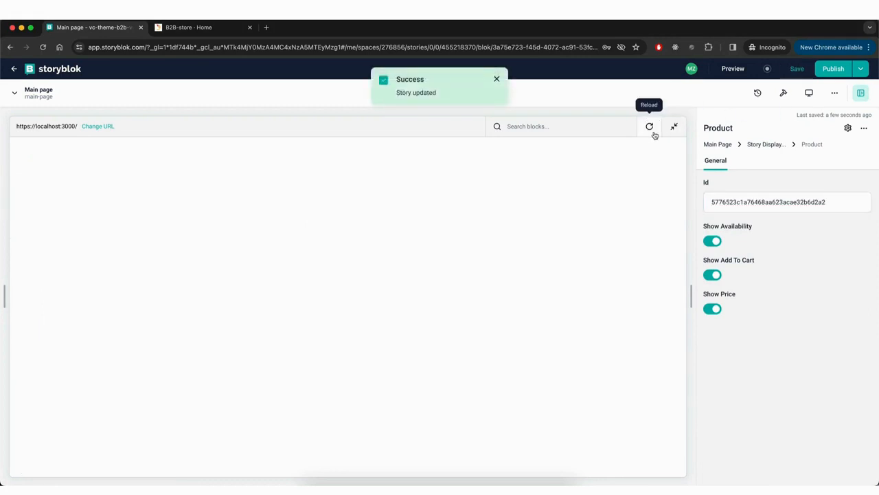
{"action": "scroll", "coordinate": [532, 394], "scroll_direction": "down", "scroll_amount": 5}
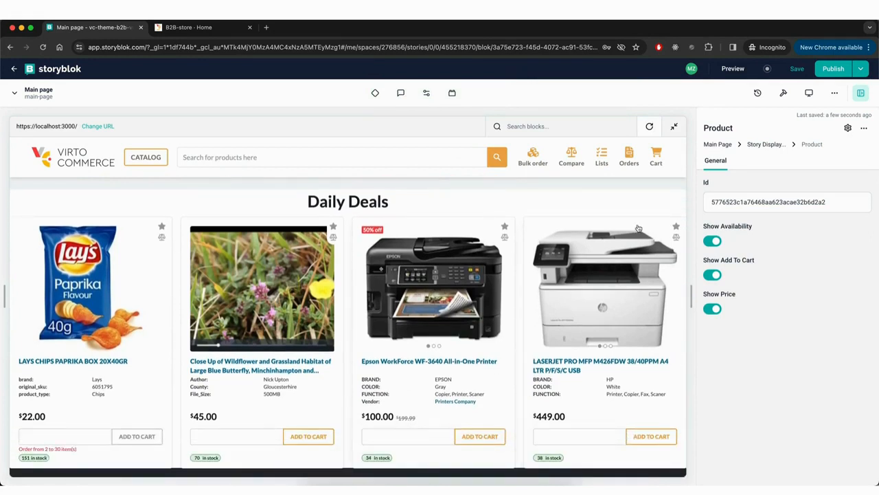
- Publish the main page story and reload the B2B-store home page to check the slider and Daily Deals section
{"action": "left_click", "coordinate": [835, 71]}
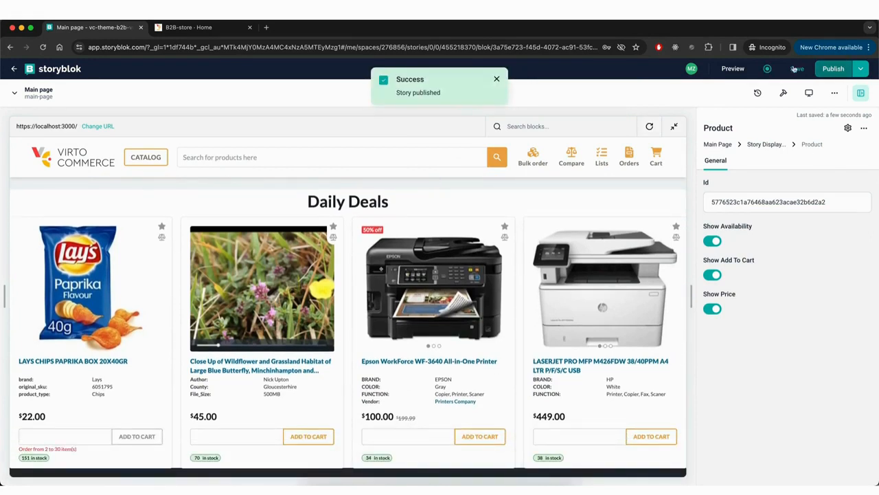
{"action": "left_click", "coordinate": [217, 27]}
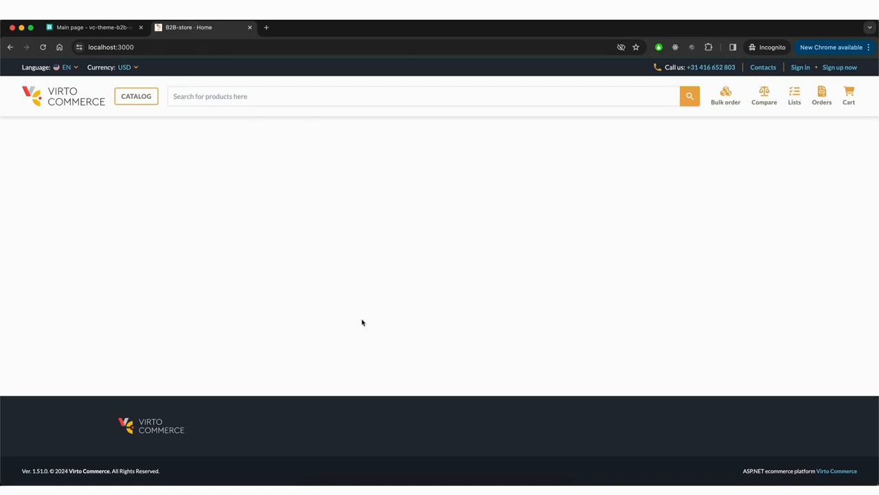
{"action": "key", "text": "super+r"}
{"action": "scroll", "coordinate": [362, 322], "scroll_direction": "down", "scroll_amount": 5}
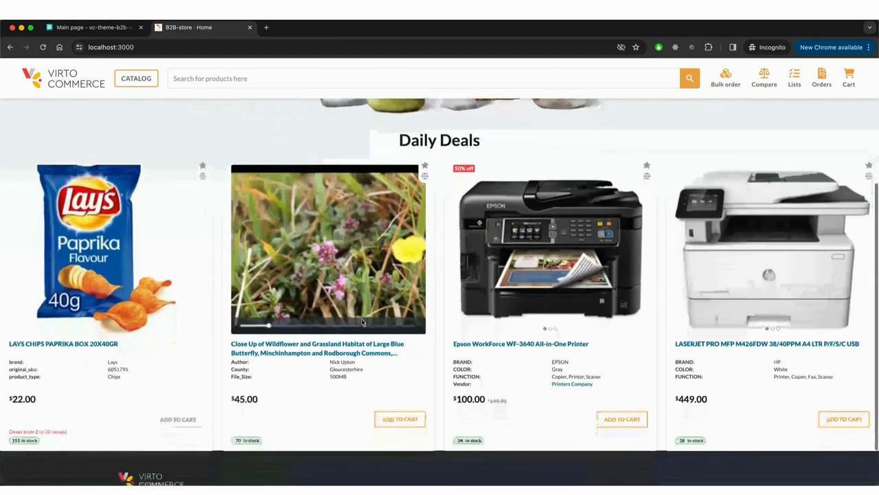
{"action": "scroll", "coordinate": [361, 321], "scroll_direction": "up", "scroll_amount": 5}
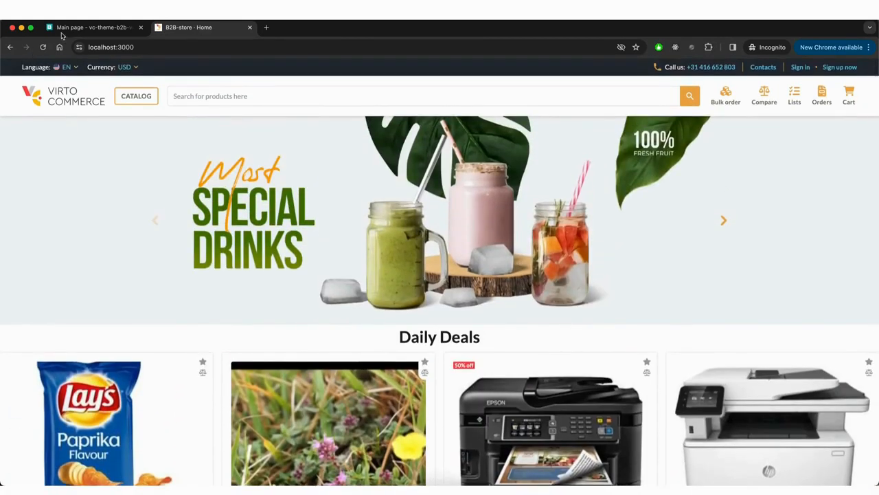
- Open the megamenu story in Storyblok's global folder and add a Megamenu block to its Global field
{"action": "left_click", "coordinate": [73, 29]}
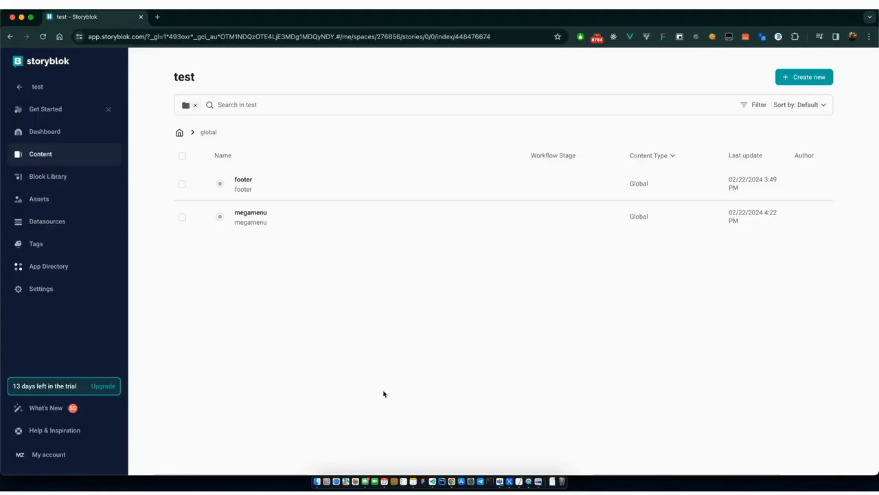
{"action": "left_click", "coordinate": [274, 224]}
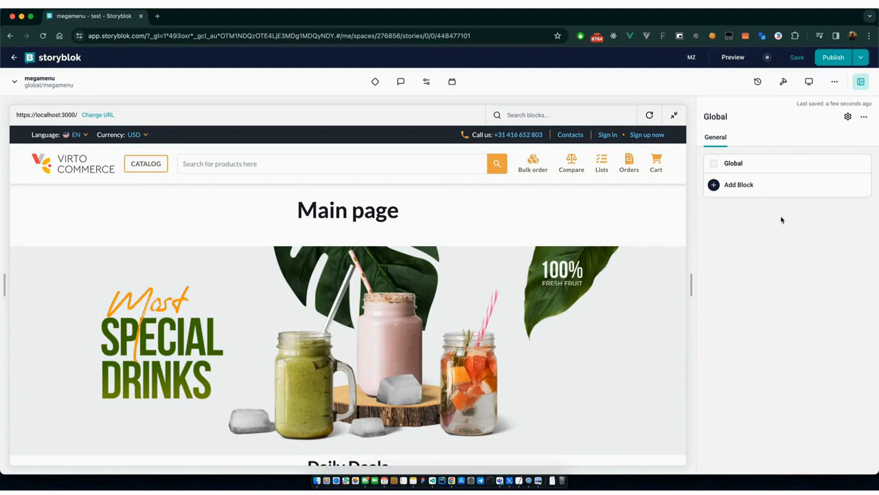
{"action": "left_click", "coordinate": [740, 188]}
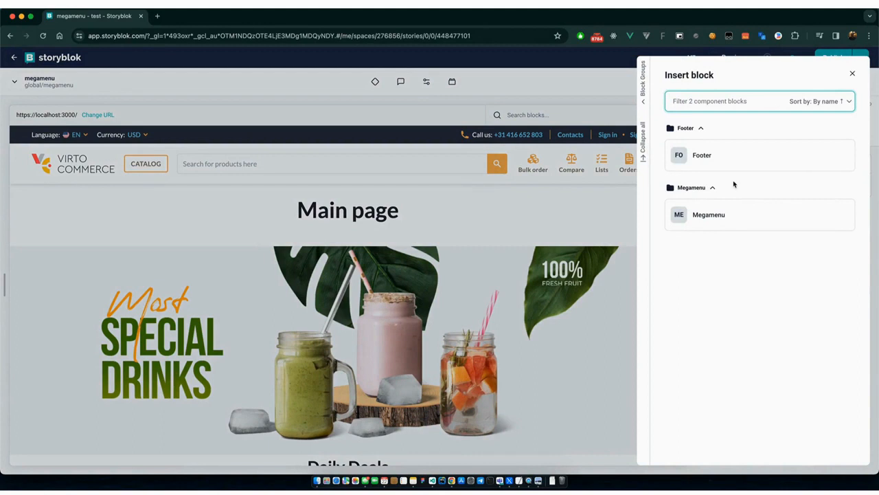
{"action": "left_click", "coordinate": [718, 214]}
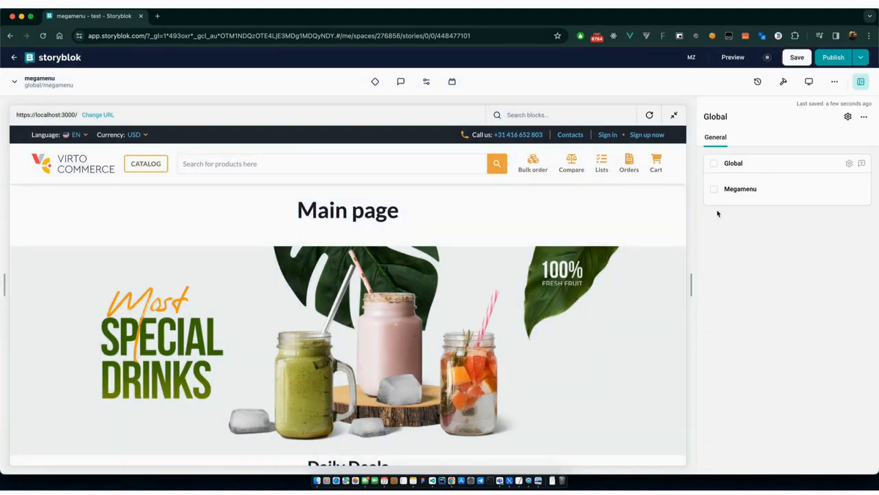
- Add a Megamenu Item block to the items of the Megamenu block
{"action": "left_click", "coordinate": [747, 190]}
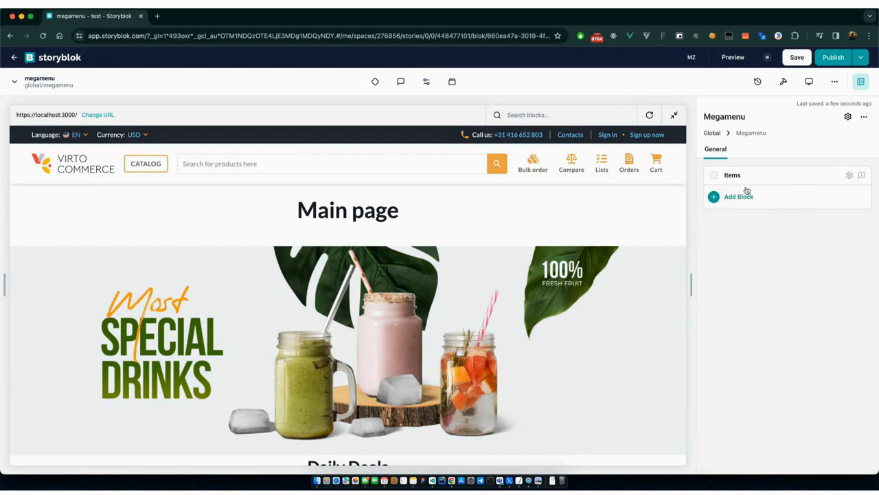
{"action": "left_click", "coordinate": [742, 199]}
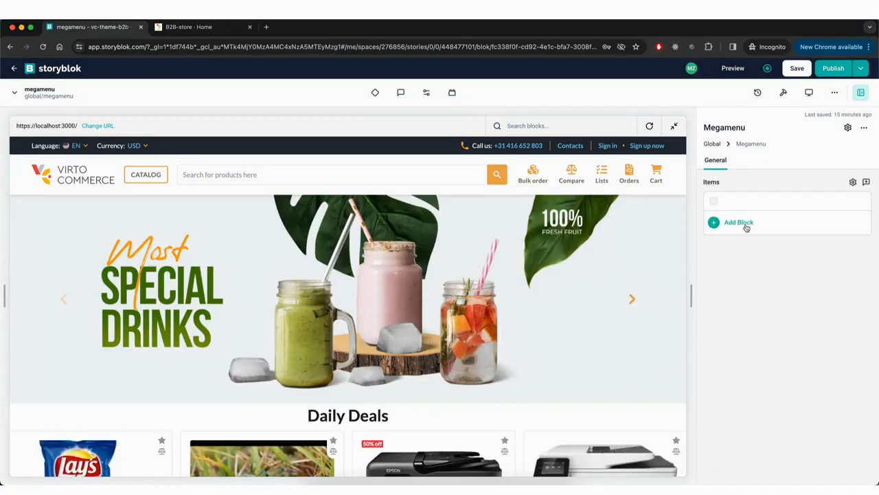
{"action": "left_click", "coordinate": [744, 222]}
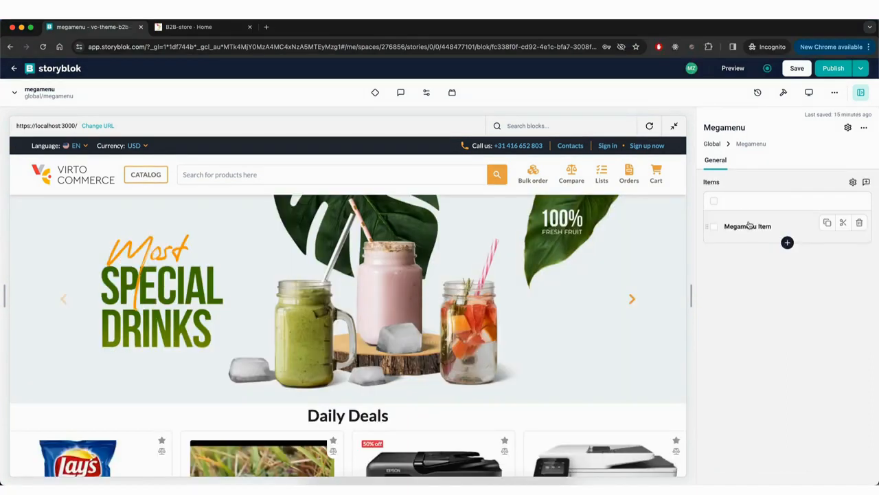
- Set the new Megamenu Item's title to "Bolts category", its Id to bolts-1 and its priority to 0
{"action": "left_click", "coordinate": [746, 233]}
{"action": "left_click", "coordinate": [735, 205]}
{"action": "type", "text": "Bolts"}
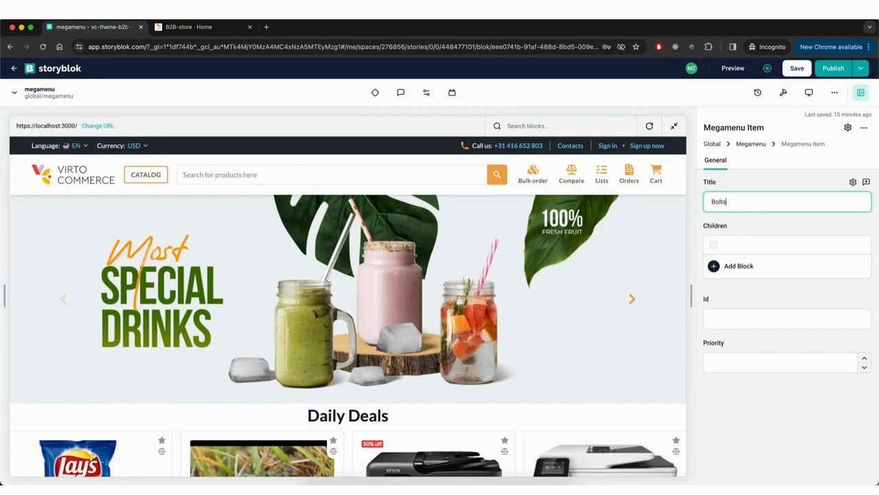
{"action": "type", "text": " category"}
{"action": "left_click", "coordinate": [752, 320]}
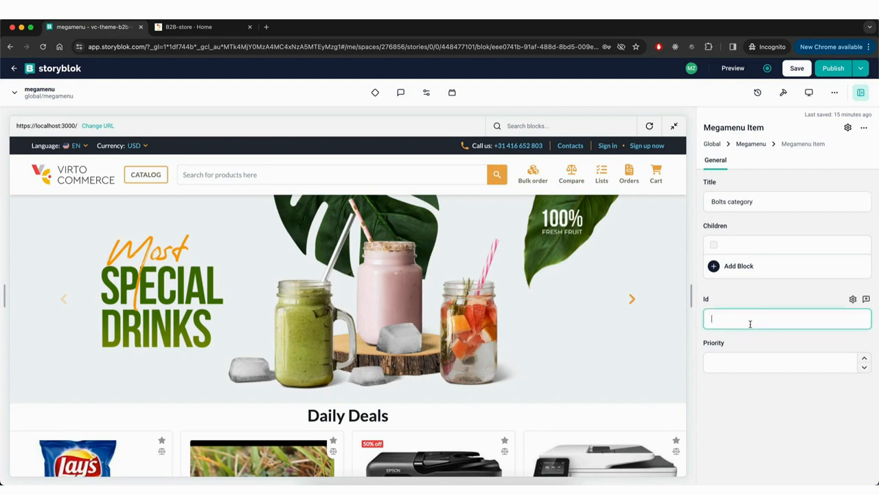
{"action": "type", "text": "bolts-1"}
{"action": "left_click", "coordinate": [751, 364]}
{"action": "type", "text": "0"}
- Add a Megamenu Link Item child to the Bolts category with Id bolt-link-1, title "Bolts", route /bolts and priority 0
{"action": "left_click", "coordinate": [745, 274]}
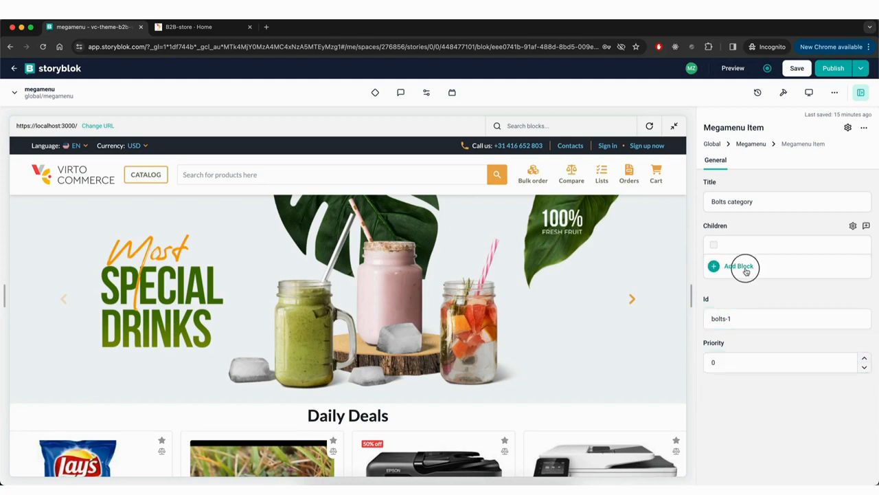
{"action": "left_click", "coordinate": [754, 277]}
{"action": "left_click", "coordinate": [742, 215]}
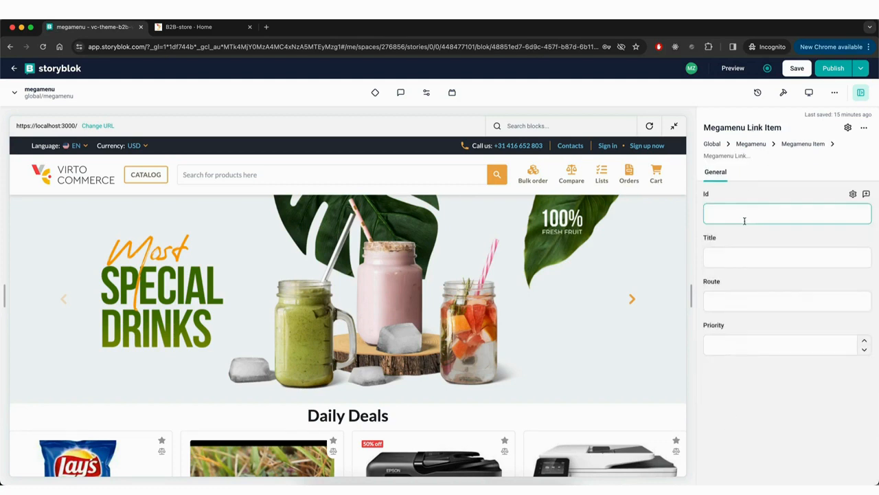
{"action": "type", "text": "bolt-link-1"}
{"action": "left_click", "coordinate": [725, 251]}
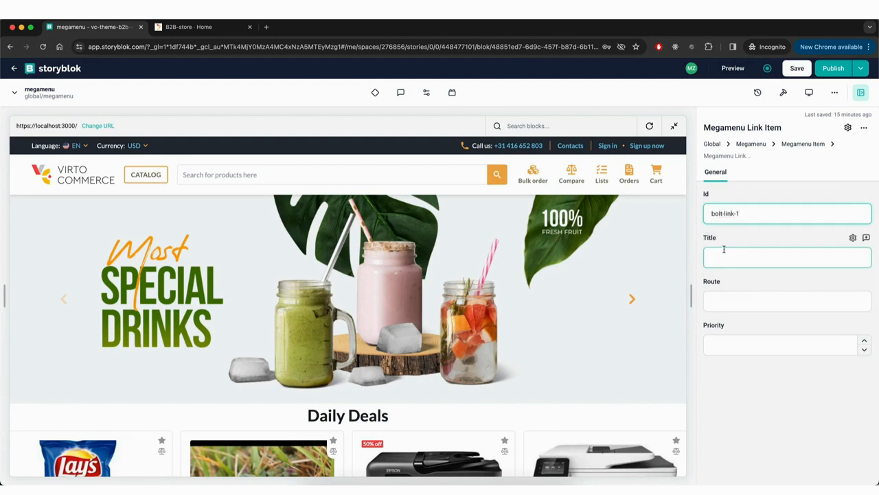
{"action": "type", "text": "B"}
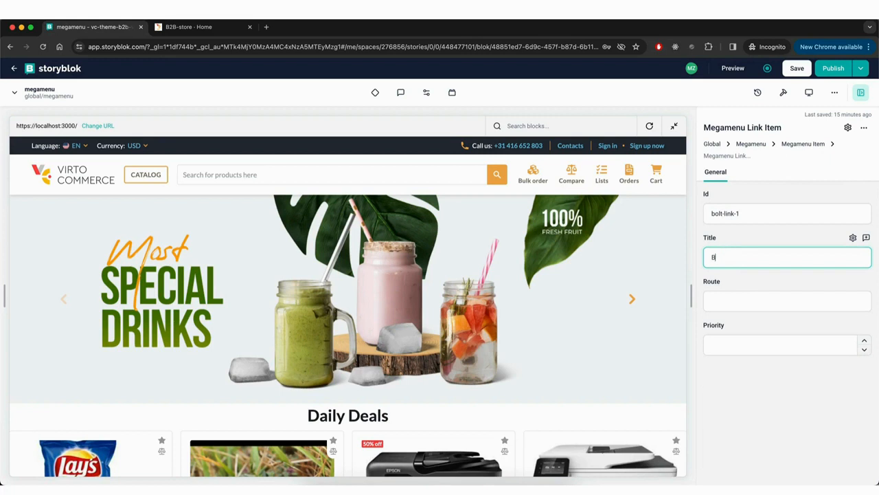
{"action": "type", "text": "olts"}
{"action": "left_click", "coordinate": [730, 301]}
{"action": "type", "text": "/bo"}
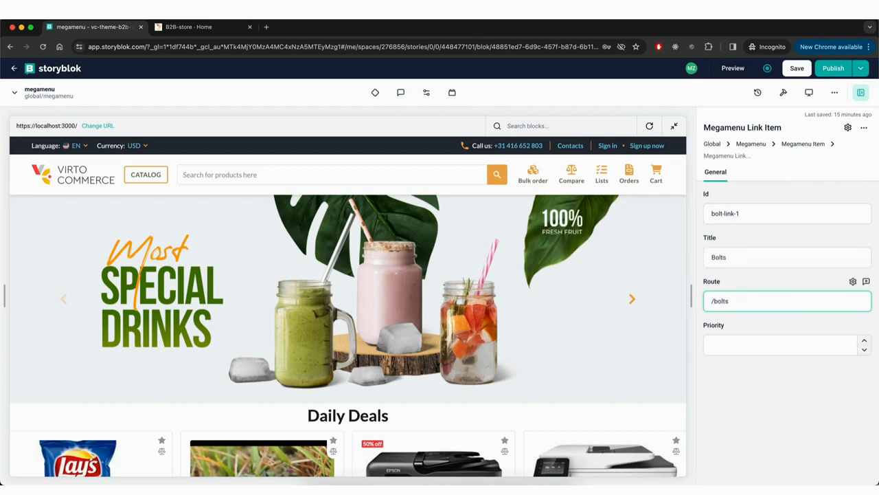
{"action": "left_click", "coordinate": [730, 346]}
{"action": "type", "text": "0"}
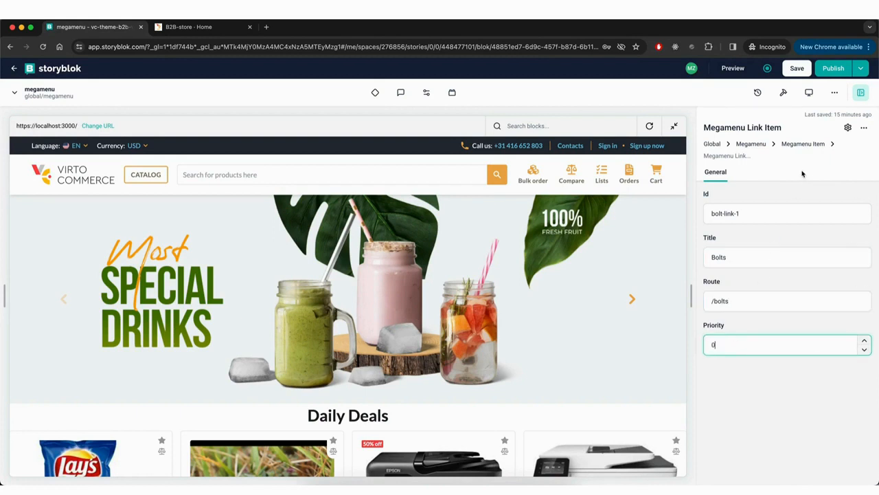
- Add a second Megamenu Item below the Bolts category with title "Tyres category", Id tyres-1 and priority 1
{"action": "left_click", "coordinate": [761, 149]}
{"action": "mouse_move", "coordinate": [753, 235]}
{"action": "left_click", "coordinate": [787, 244]}
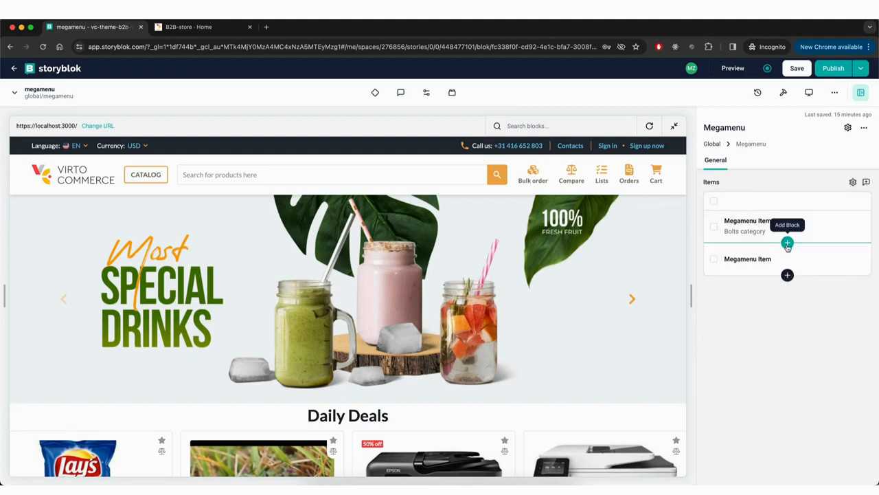
{"action": "left_click", "coordinate": [752, 259]}
{"action": "left_click", "coordinate": [746, 199]}
{"action": "type", "text": "T"}
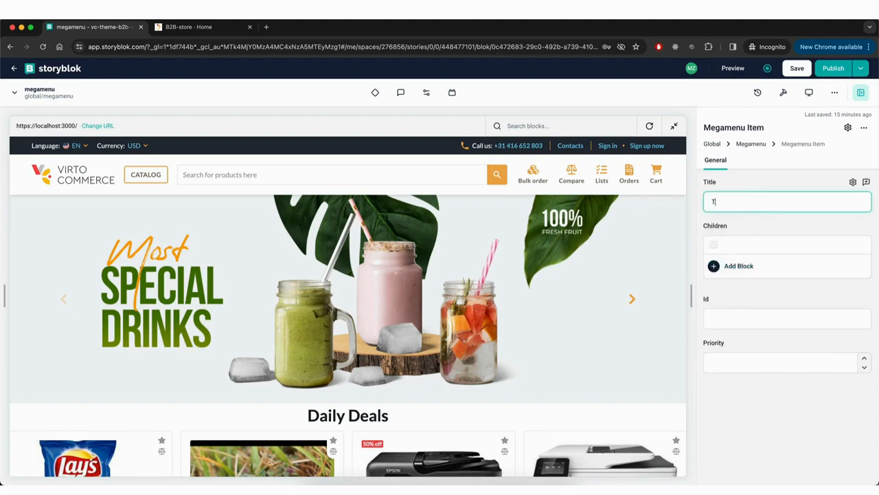
{"action": "type", "text": "yres category"}
{"action": "left_click", "coordinate": [739, 315]}
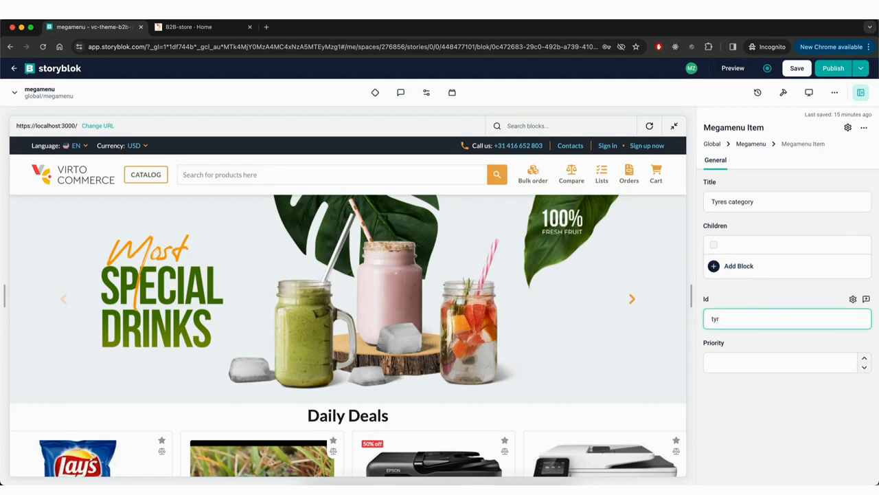
{"action": "type", "text": "tyres-1"}
{"action": "left_click", "coordinate": [760, 364]}
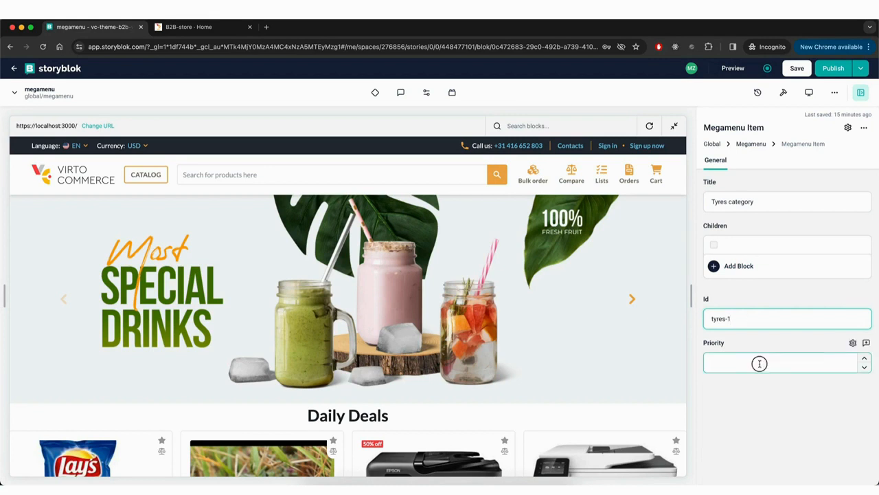
{"action": "type", "text": "1"}
- Add a Megamenu Link Item child to the Tyres category with Id tyre-link-1, title "Tyres", route /tyres and priority 1
{"action": "left_click", "coordinate": [739, 266]}
{"action": "left_click", "coordinate": [735, 280]}
{"action": "left_click", "coordinate": [741, 215]}
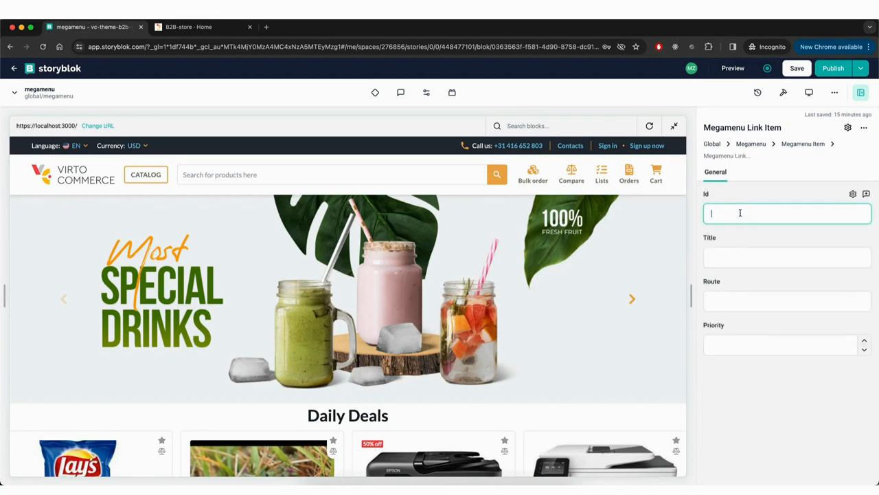
{"action": "type", "text": "tyre-link-1"}
{"action": "left_click", "coordinate": [738, 254]}
{"action": "type", "text": "Tyres"}
{"action": "left_click", "coordinate": [756, 300]}
{"action": "type", "text": "/"}
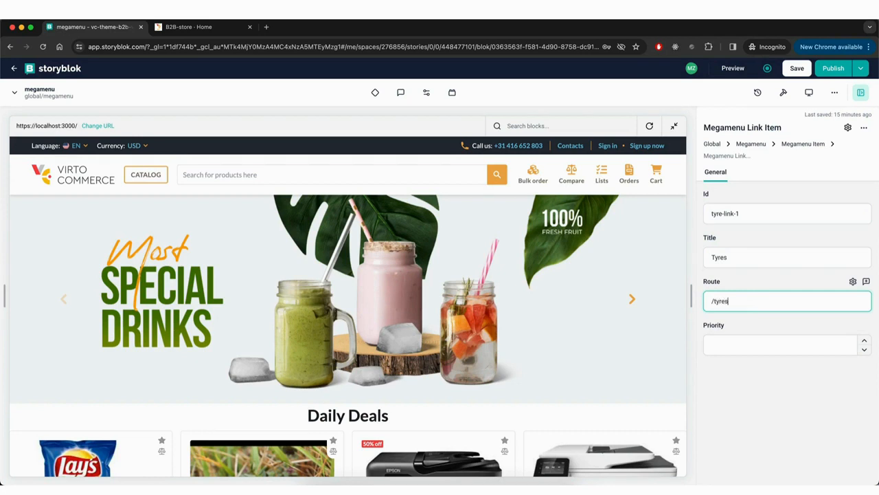
{"action": "left_click", "coordinate": [738, 353]}
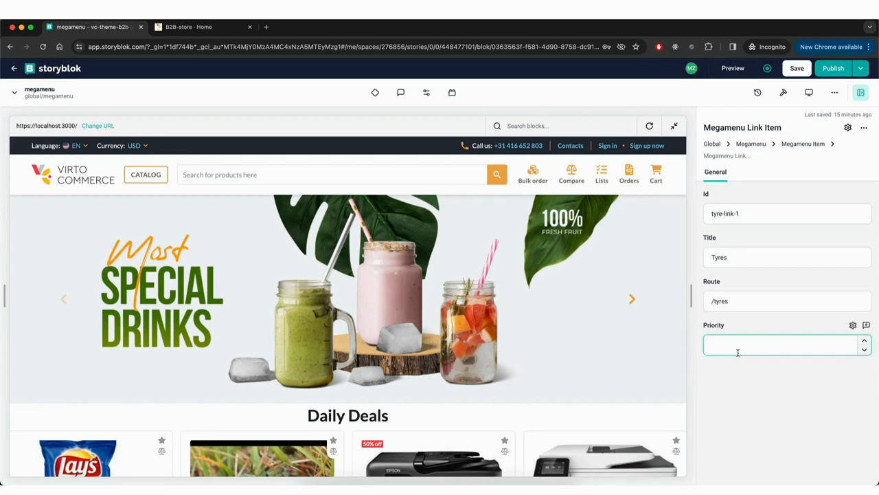
{"action": "type", "text": "1"}
- Return to the Megamenu block, save the story, check the catalog menu in the preview and publish the megamenu
{"action": "left_click", "coordinate": [750, 145]}
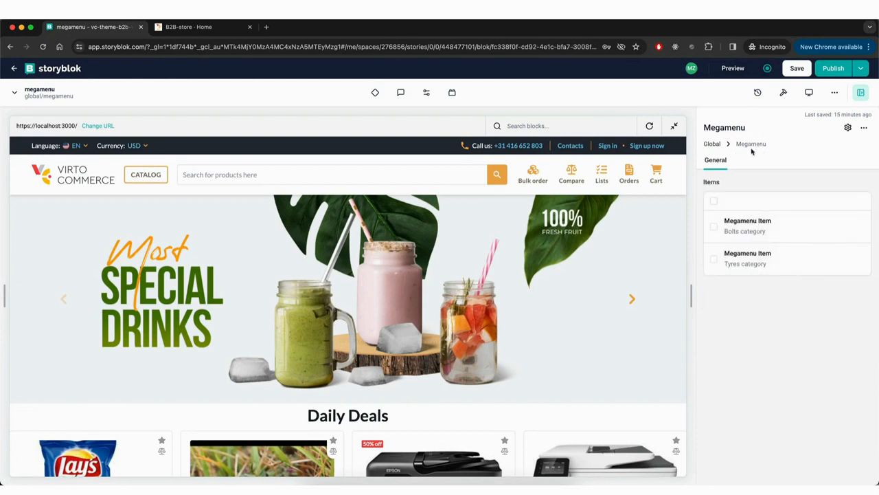
{"action": "left_click", "coordinate": [797, 68]}
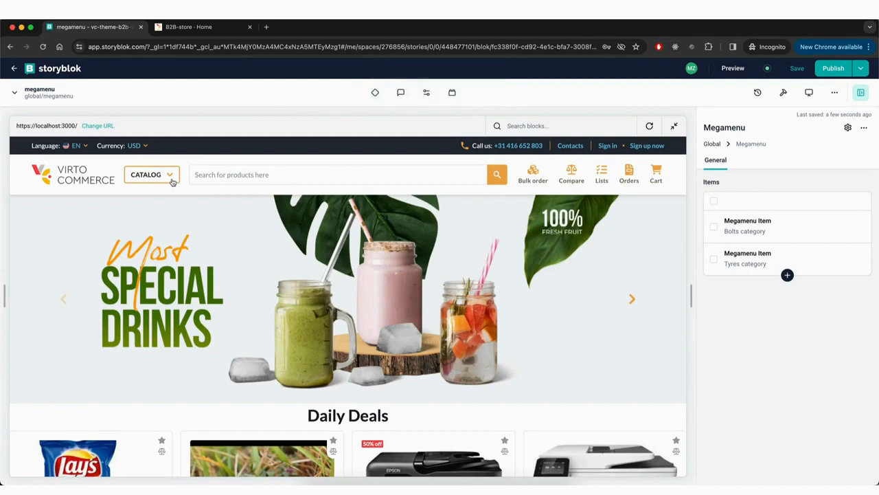
{"action": "left_click", "coordinate": [145, 175]}
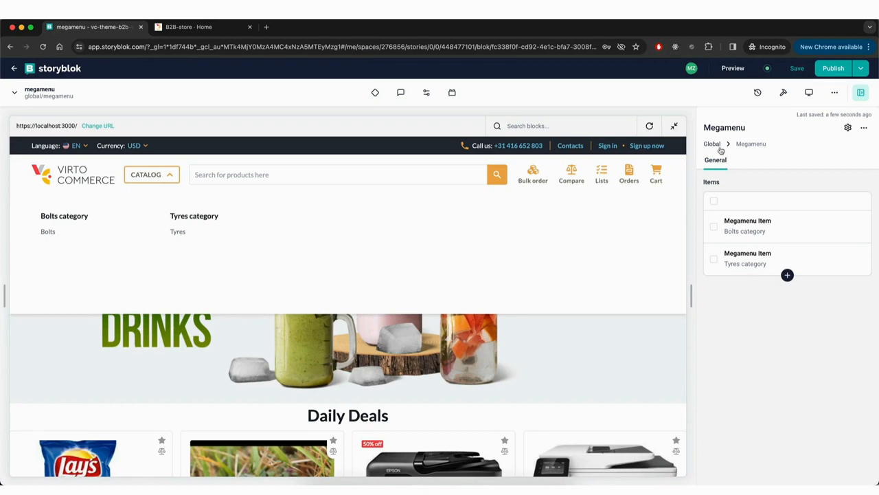
{"action": "left_click", "coordinate": [833, 71]}
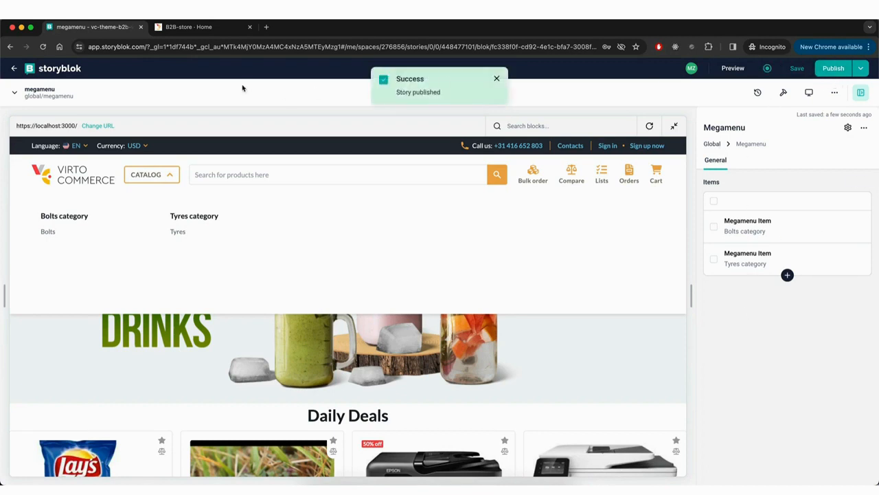
- Reload the B2B-store storefront and follow the Bolts link in its catalog megamenu
{"action": "left_click", "coordinate": [187, 30]}
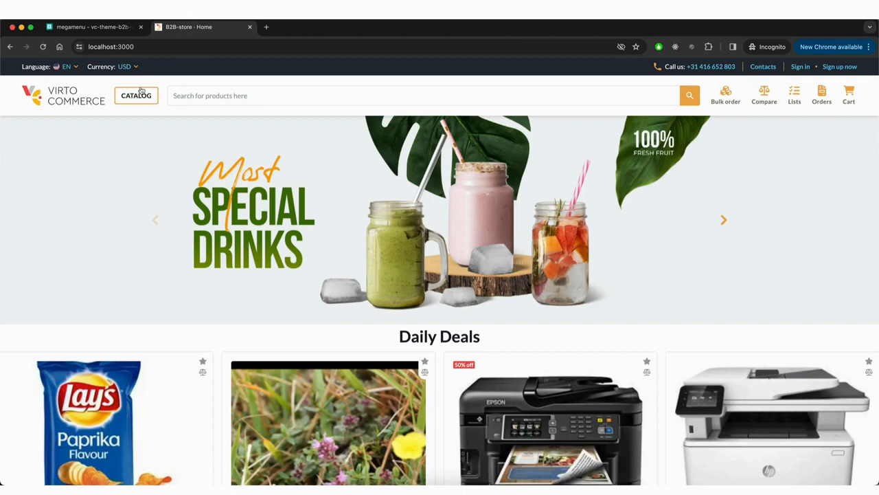
{"action": "key", "text": "super+r"}
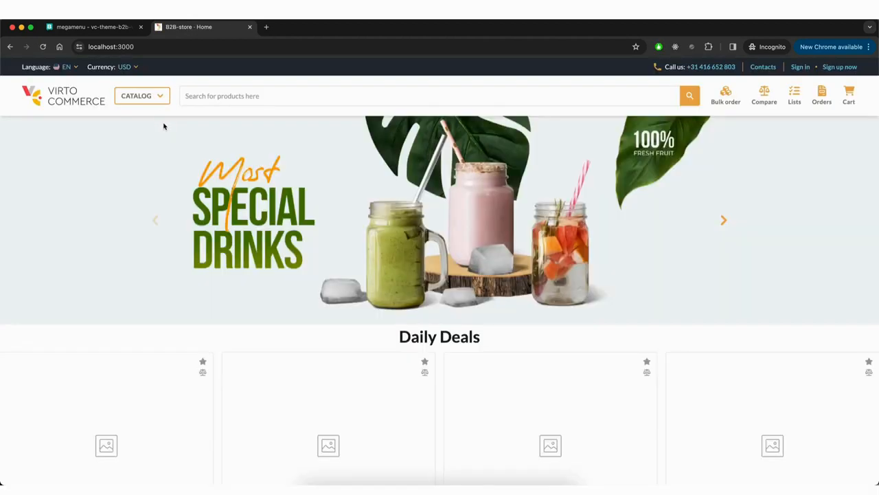
{"action": "left_click", "coordinate": [160, 97]}
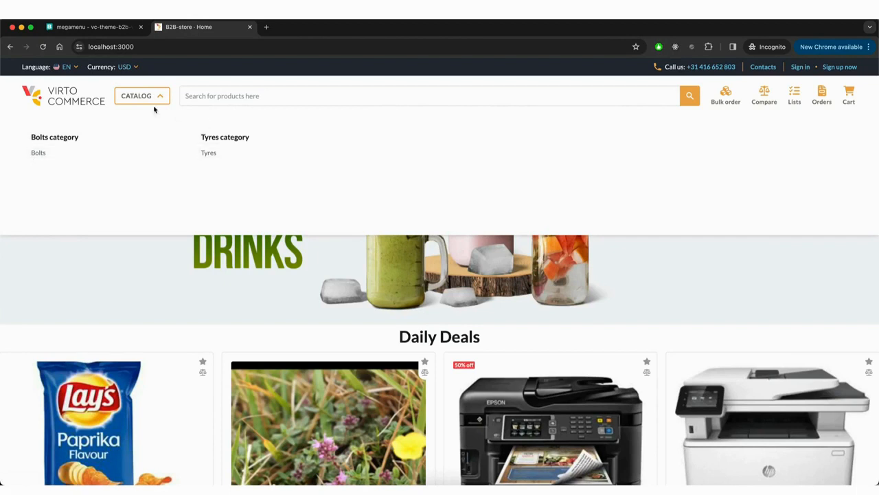
{"action": "left_click", "coordinate": [37, 154]}
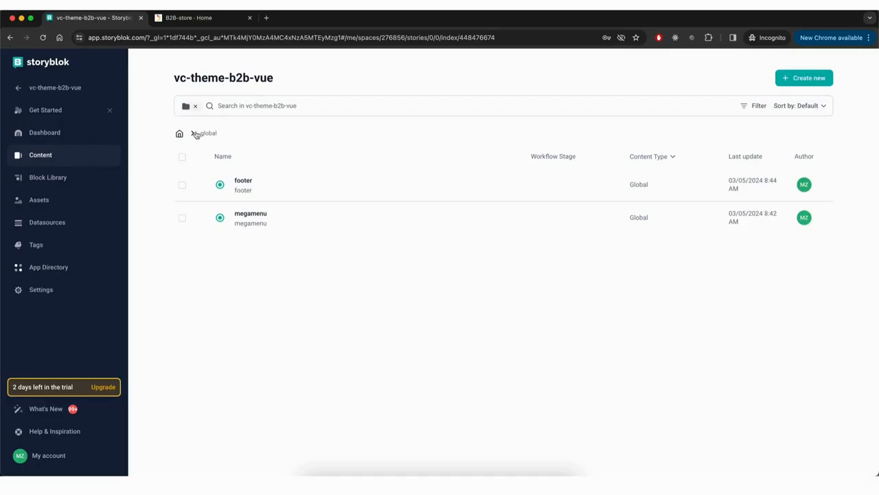
- Create a story named "Bolts" with slug bolts and content type Catalog in the root folder of the content
{"action": "left_click", "coordinate": [183, 134]}
{"action": "left_click", "coordinate": [804, 77]}
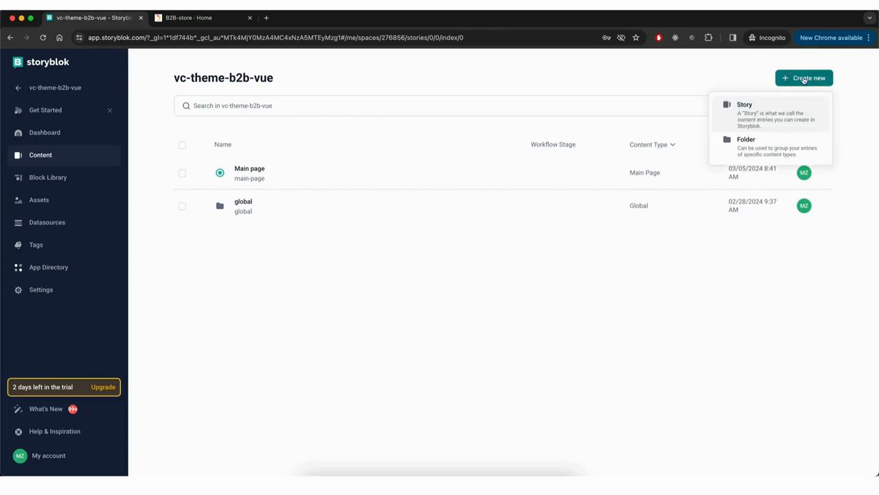
{"action": "left_click", "coordinate": [749, 115]}
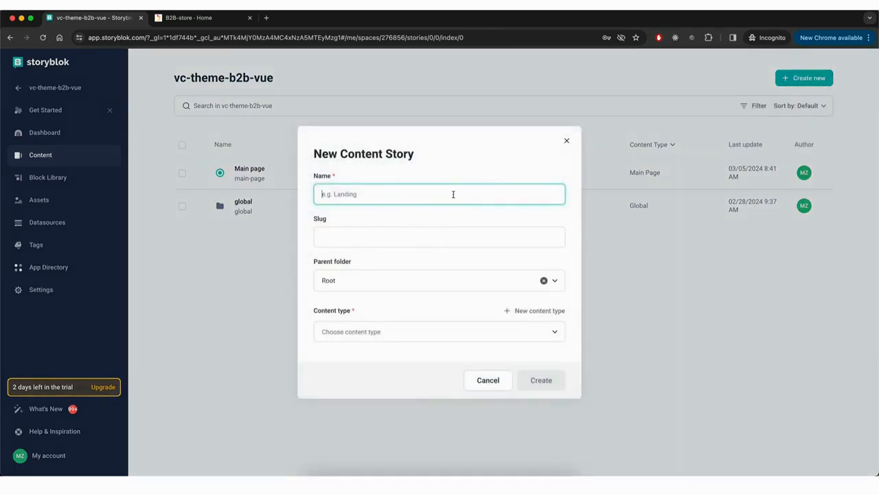
{"action": "type", "text": "Bolts"}
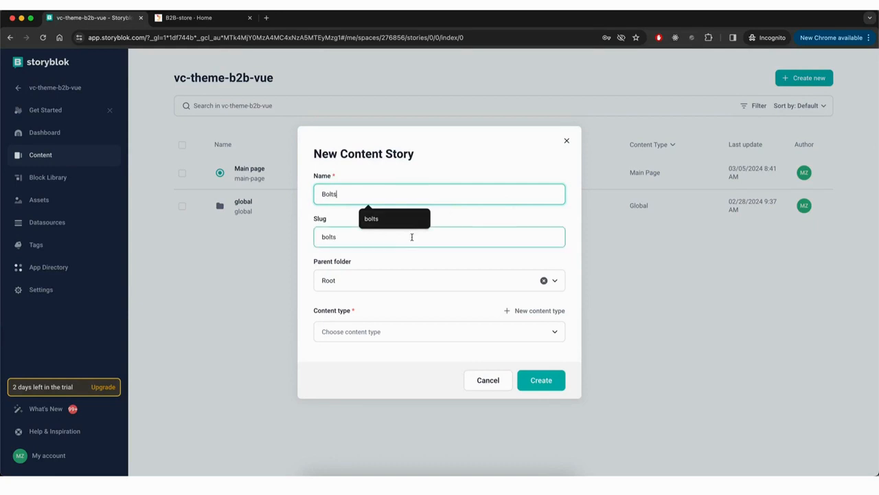
{"action": "left_click", "coordinate": [364, 336]}
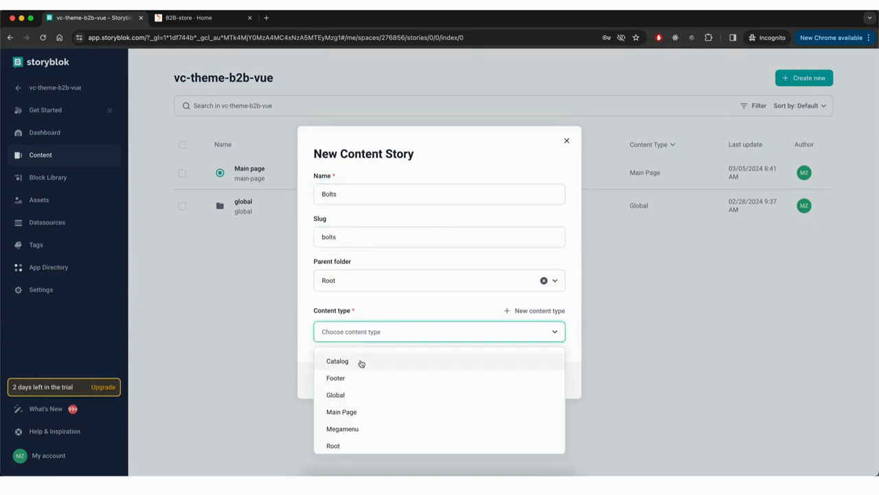
{"action": "left_click", "coordinate": [360, 362]}
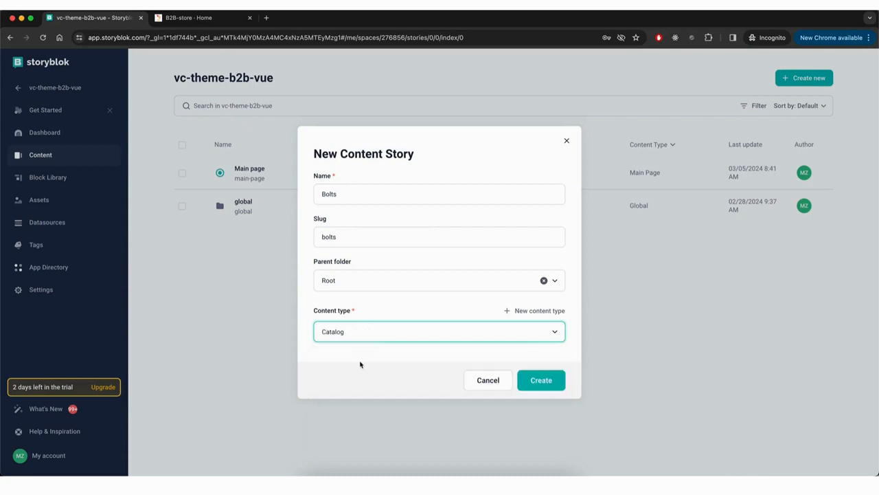
{"action": "left_click", "coordinate": [544, 385]}
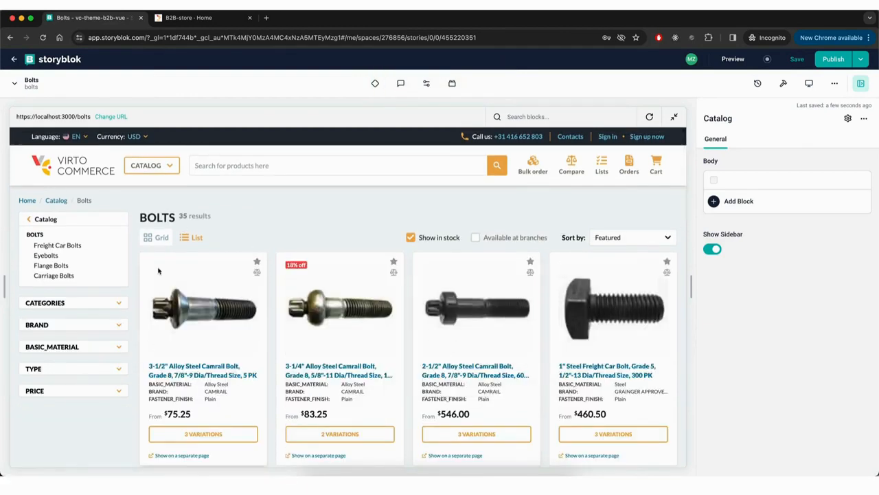
- Turn off Show Sidebar for the Bolts catalog page, save it, and add a Story Slider block to its body
{"action": "left_click", "coordinate": [714, 250]}
{"action": "left_click", "coordinate": [795, 65]}
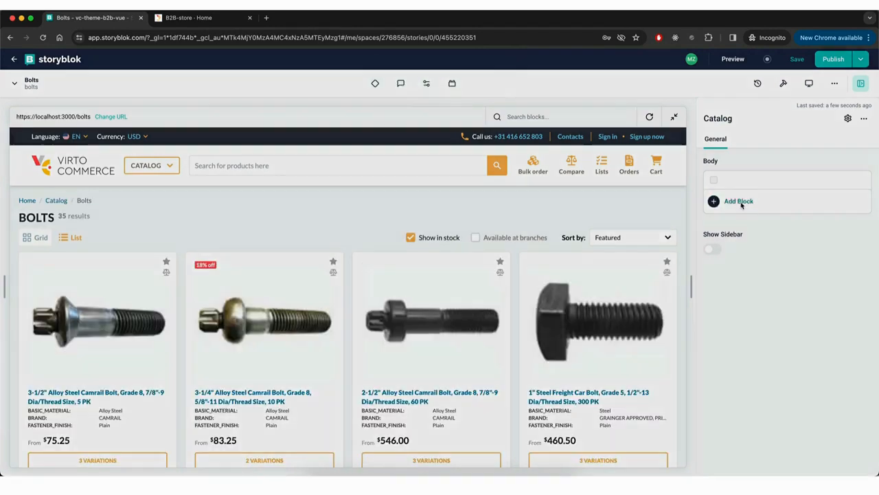
{"action": "left_click", "coordinate": [741, 205]}
{"action": "scroll", "coordinate": [724, 311], "scroll_direction": "down", "scroll_amount": 3}
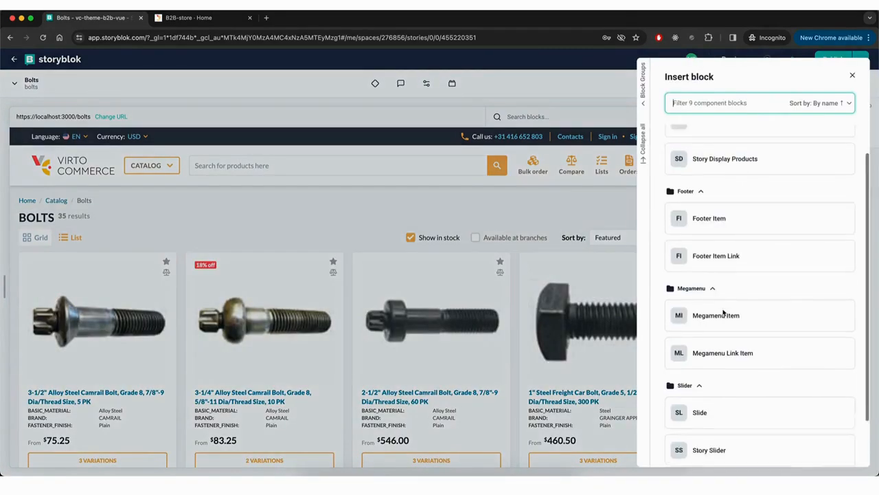
{"action": "left_click", "coordinate": [709, 402]}
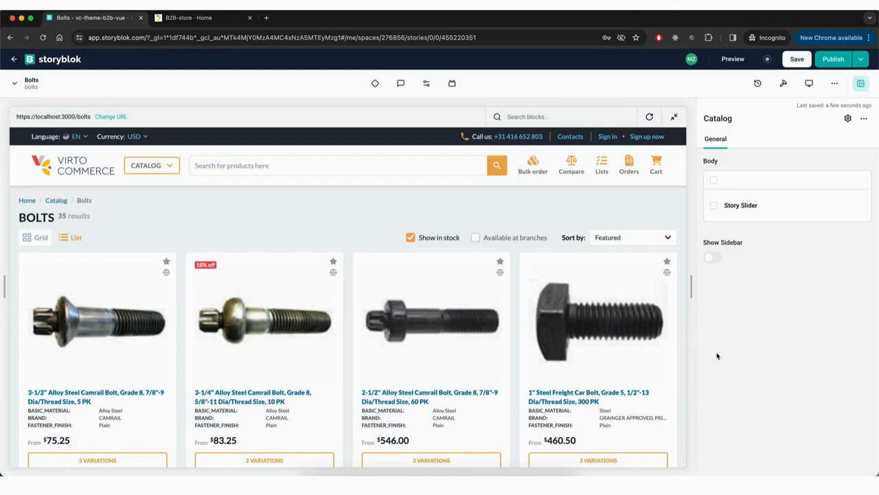
- Set the Id of the new Story Slider to slider-1
{"action": "left_click", "coordinate": [741, 206]}
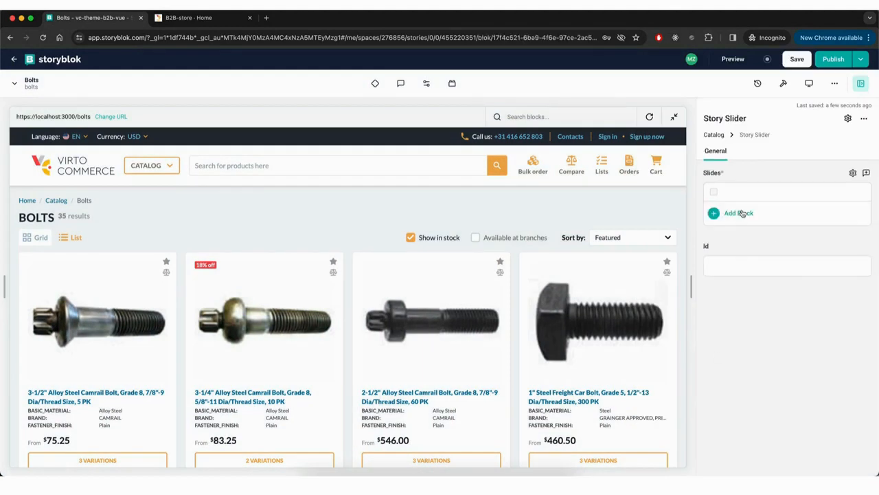
{"action": "left_click", "coordinate": [723, 263]}
{"action": "type", "text": "slider-1"}
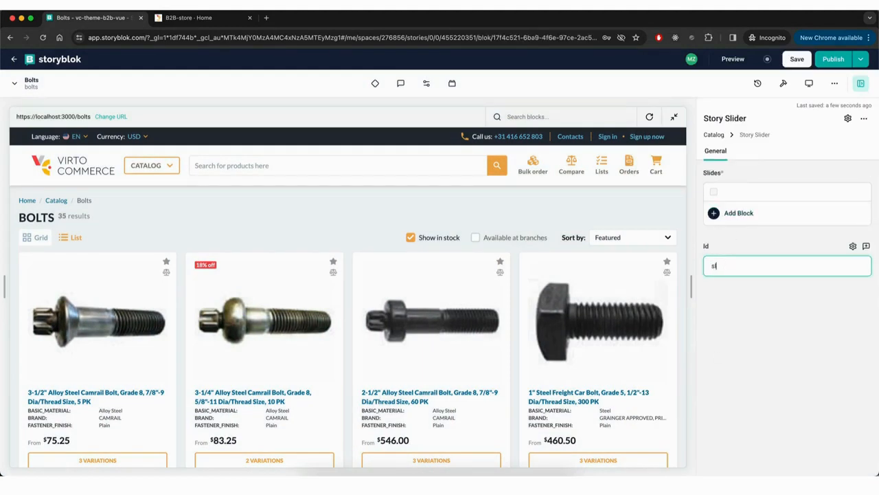
{"action": "left_click", "coordinate": [733, 219]}
{"action": "left_click", "coordinate": [732, 218]}
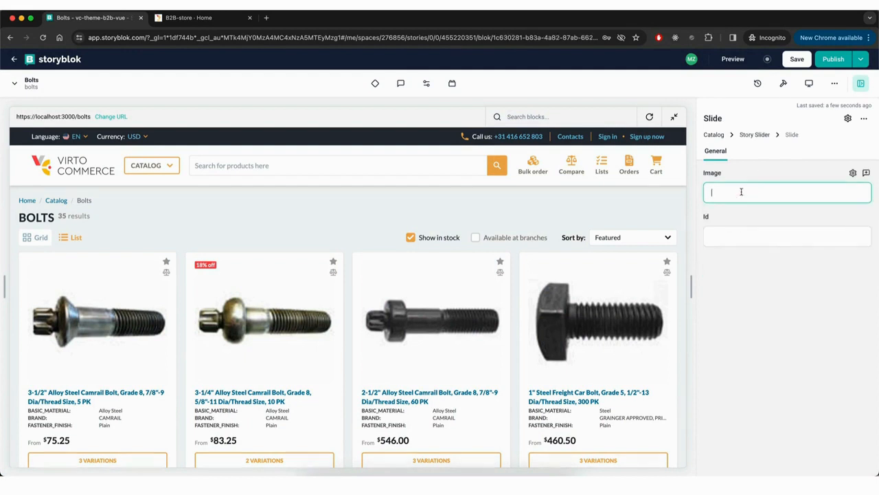
{"action": "key", "text": "super+Tab"}
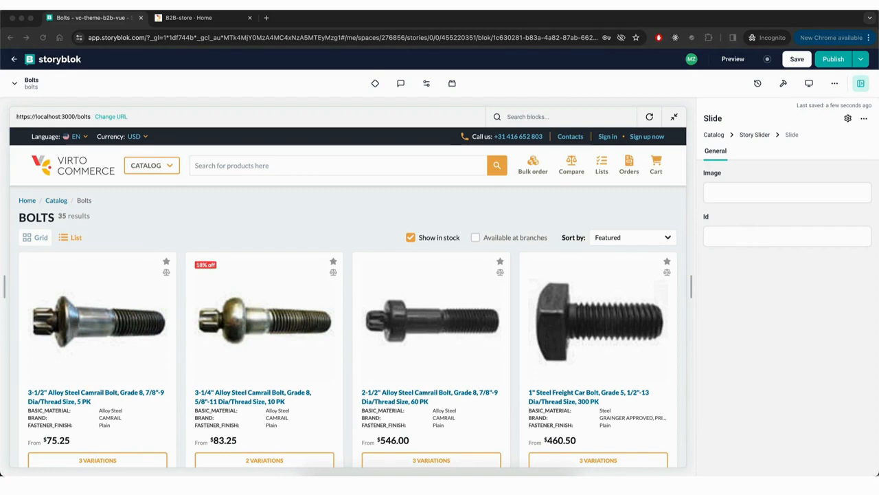
{"action": "left_click", "coordinate": [731, 191]}
{"action": "type", "text": "https://virtostart-demo-store.govirto.com/static/images/home/slide-1.webp"}
{"action": "left_click", "coordinate": [721, 233]}
{"action": "type", "text": "slide-1"}
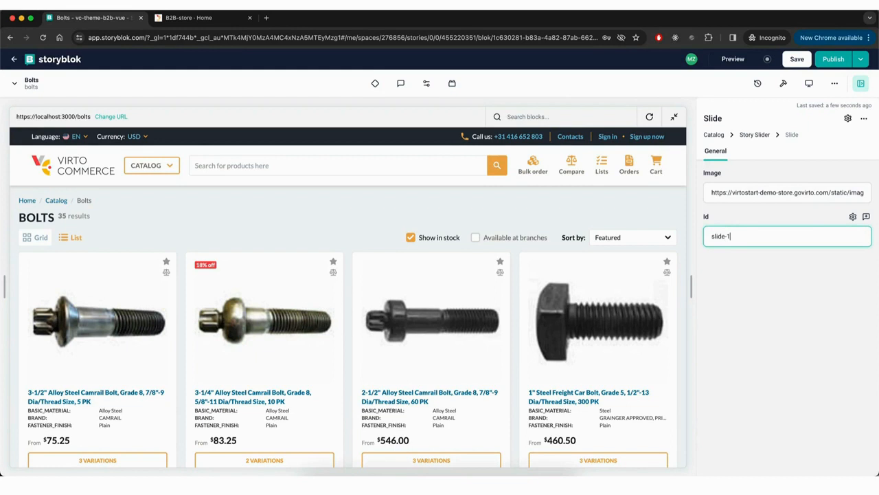
- Save the Bolts story, reload the preview to check the slider above the products, and publish the story
{"action": "left_click", "coordinate": [795, 60]}
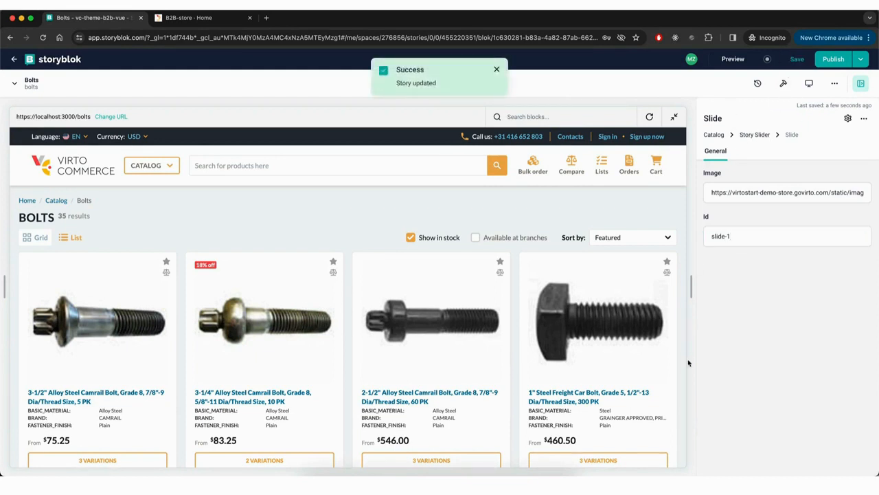
{"action": "left_click", "coordinate": [649, 117]}
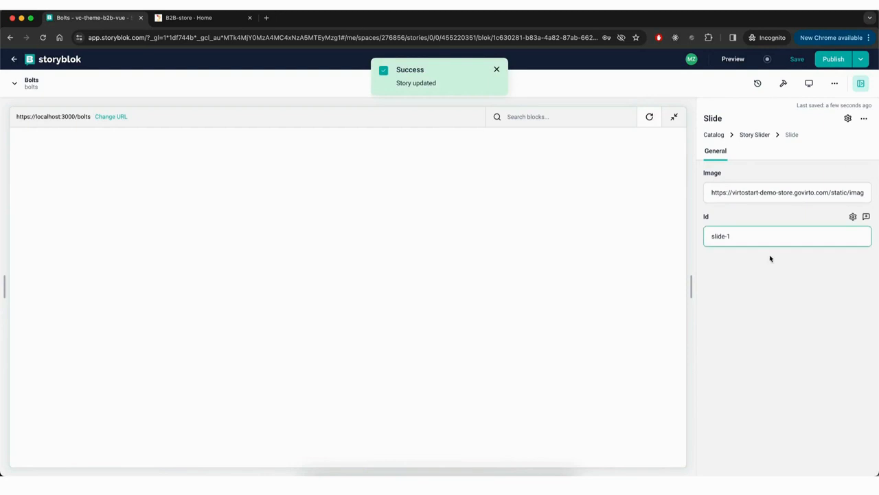
{"action": "scroll", "coordinate": [461, 350], "scroll_direction": "down", "scroll_amount": 5}
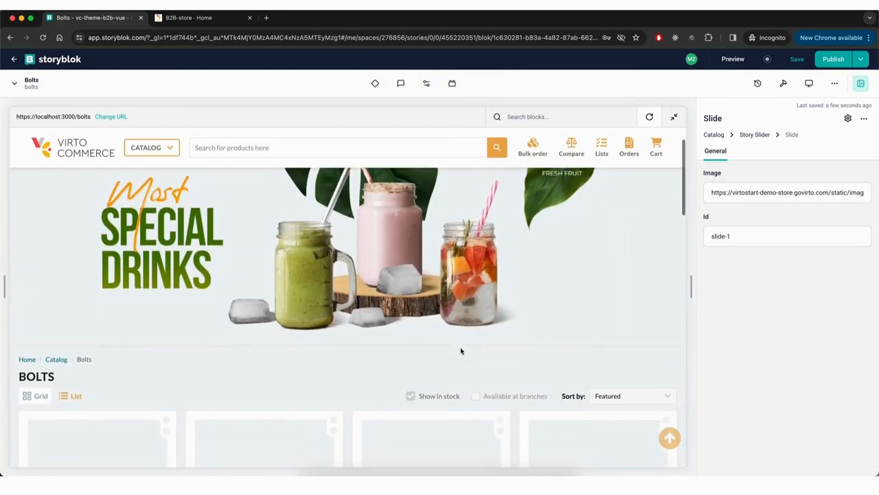
{"action": "scroll", "coordinate": [461, 351], "scroll_direction": "down", "scroll_amount": 4}
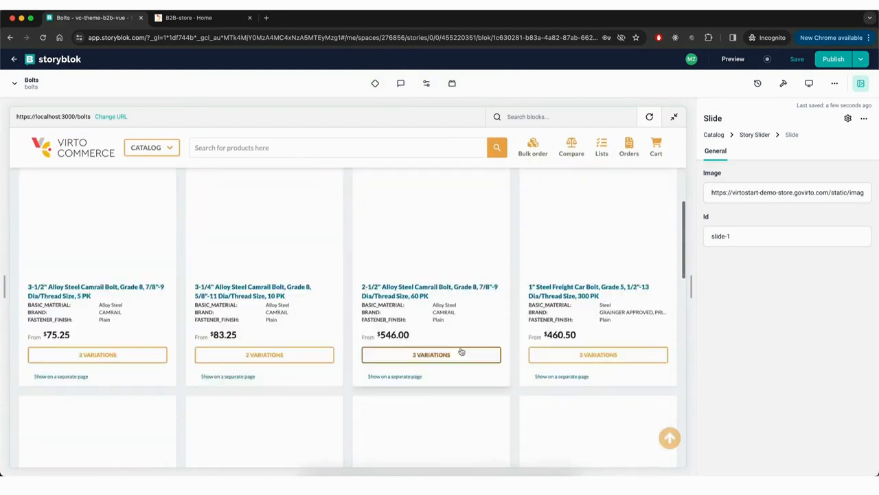
{"action": "scroll", "coordinate": [461, 350], "scroll_direction": "up", "scroll_amount": 8}
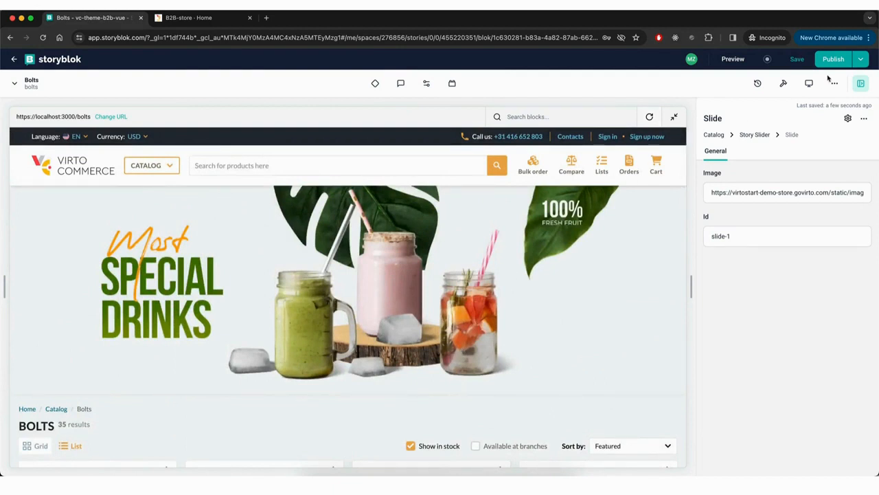
{"action": "left_click", "coordinate": [831, 64]}
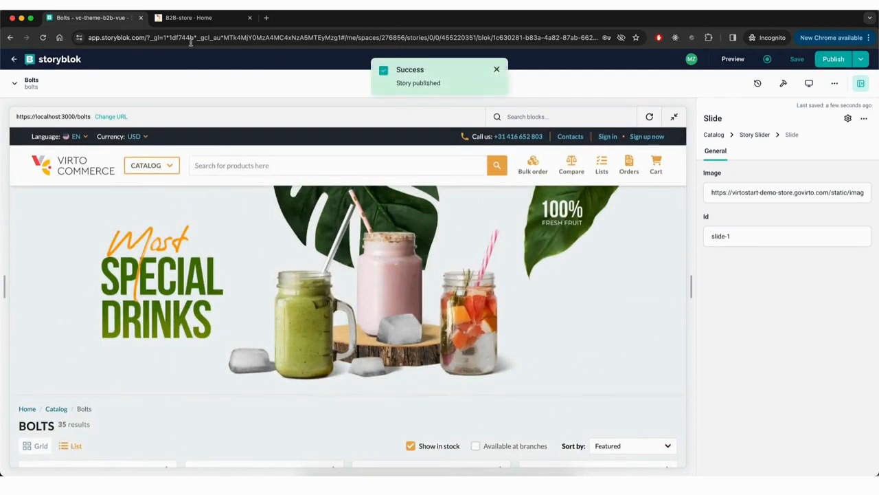
- Open the Bolts page from the storefront's catalog megamenu to check its published slider, and return to Storyblok
{"action": "left_click", "coordinate": [184, 22]}
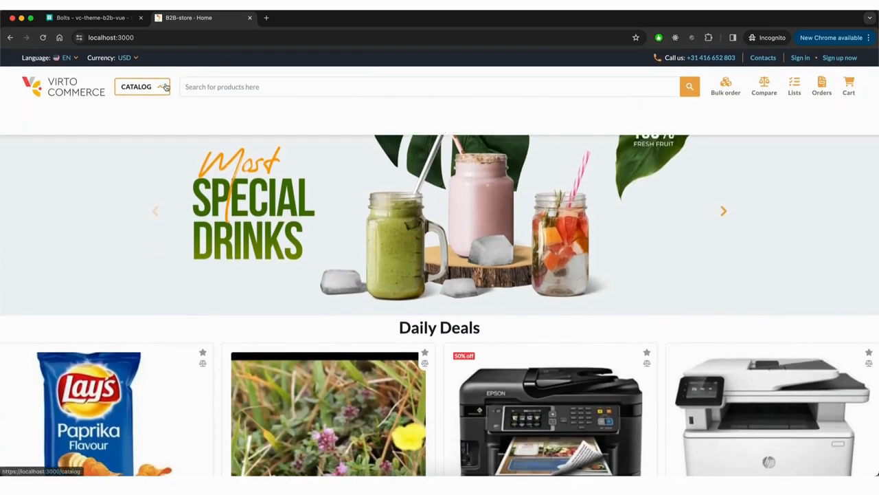
{"action": "left_click", "coordinate": [142, 87]}
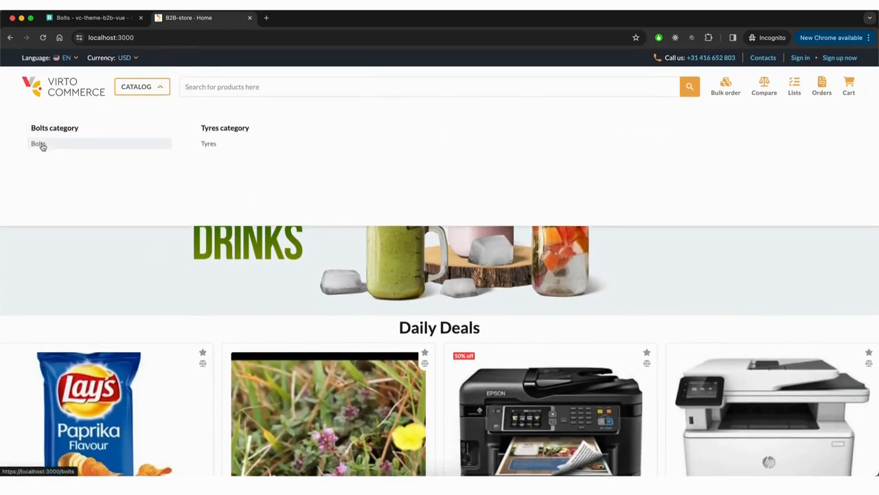
{"action": "left_click", "coordinate": [39, 143]}
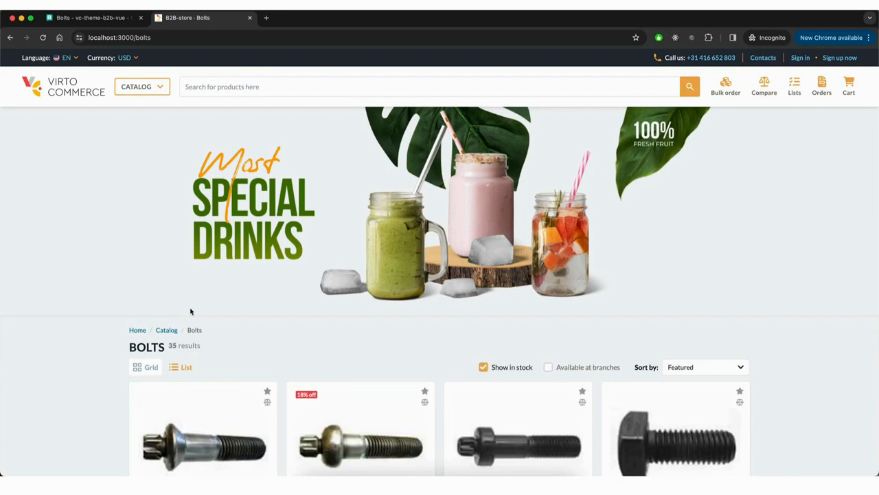
{"action": "left_click", "coordinate": [90, 21]}
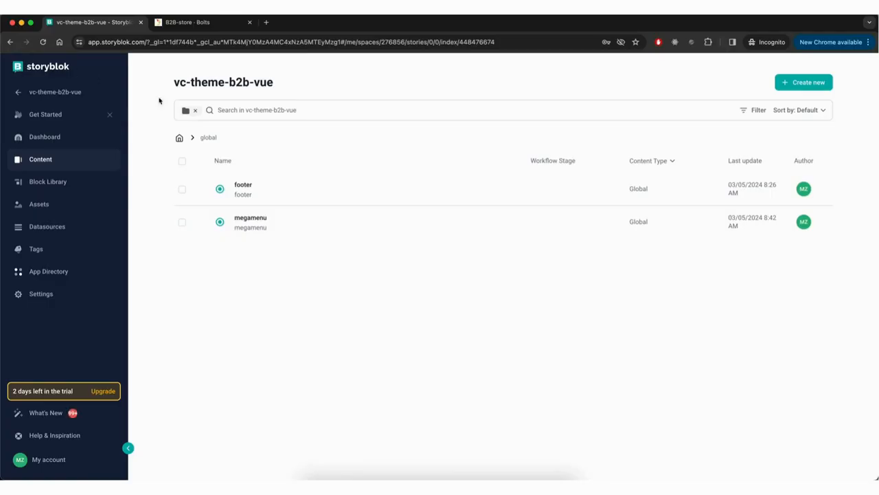
- Open the footer story in the global folder and add a Footer block to its Global field
{"action": "left_click", "coordinate": [266, 192]}
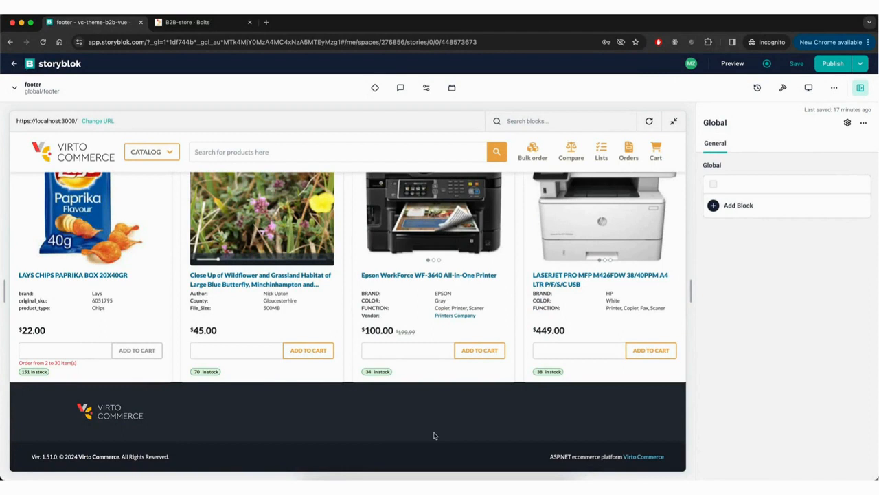
{"action": "left_click", "coordinate": [741, 207]}
{"action": "left_click", "coordinate": [712, 169]}
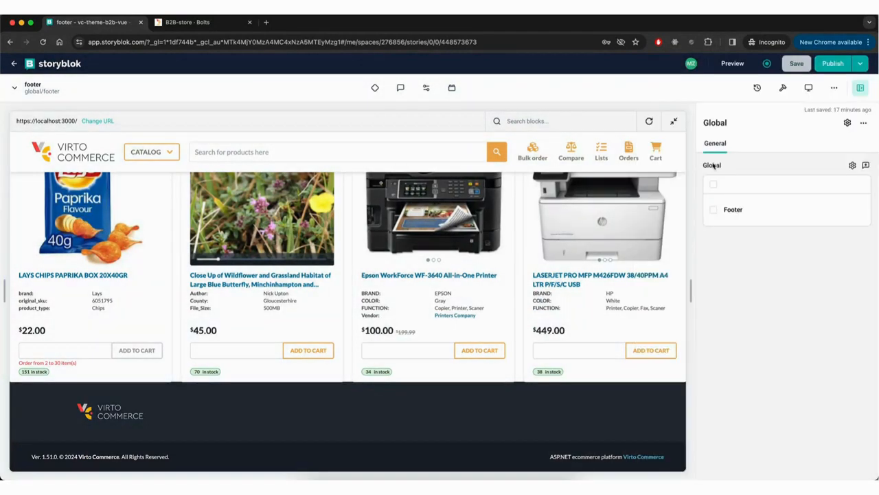
- Add a Footer Item to the Footer block and title it "First footer col"
{"action": "left_click", "coordinate": [756, 202]}
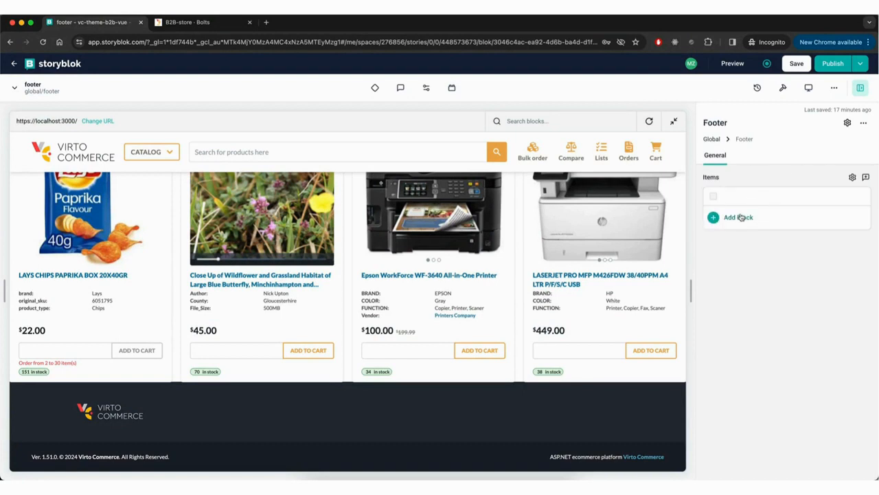
{"action": "left_click", "coordinate": [738, 215]}
{"action": "left_click", "coordinate": [744, 224]}
{"action": "left_click", "coordinate": [730, 195]}
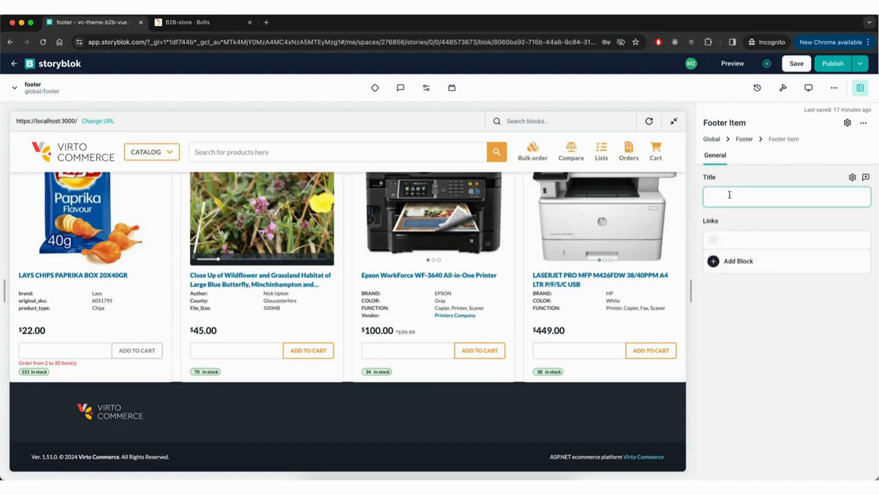
{"action": "type", "text": "F"}
- Add a Footer Item Link titled "First footer link" to the first footer column and point it to the Bolts page
{"action": "left_click", "coordinate": [741, 261]}
{"action": "left_click", "coordinate": [737, 267]}
{"action": "left_click", "coordinate": [739, 199]}
{"action": "type", "text": "F"}
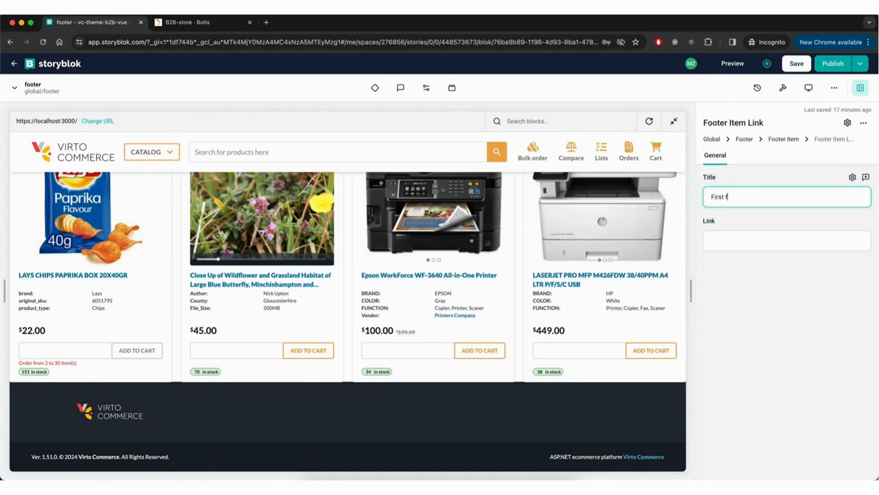
{"action": "left_click", "coordinate": [737, 246]}
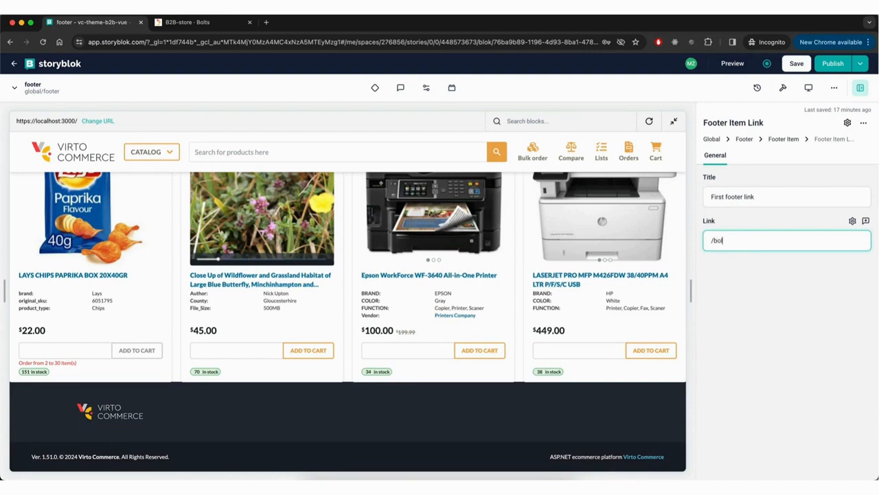
- Add another Footer Item below the first one in the Footer block and title it "Second footer col"
{"action": "left_click", "coordinate": [745, 139]}
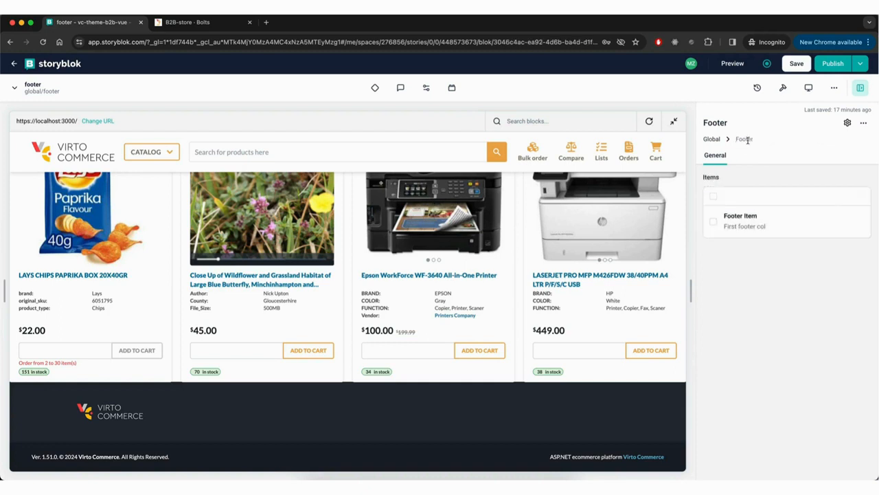
{"action": "left_click", "coordinate": [787, 238]}
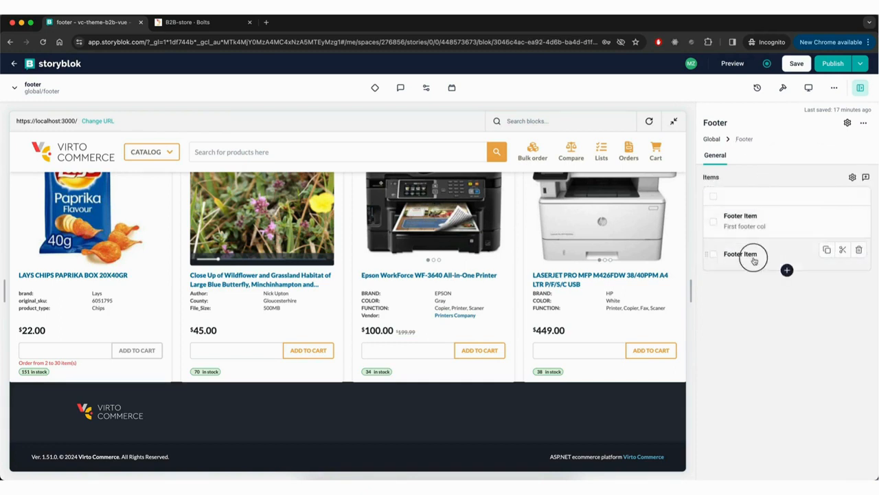
{"action": "left_click", "coordinate": [756, 255]}
{"action": "left_click", "coordinate": [747, 201]}
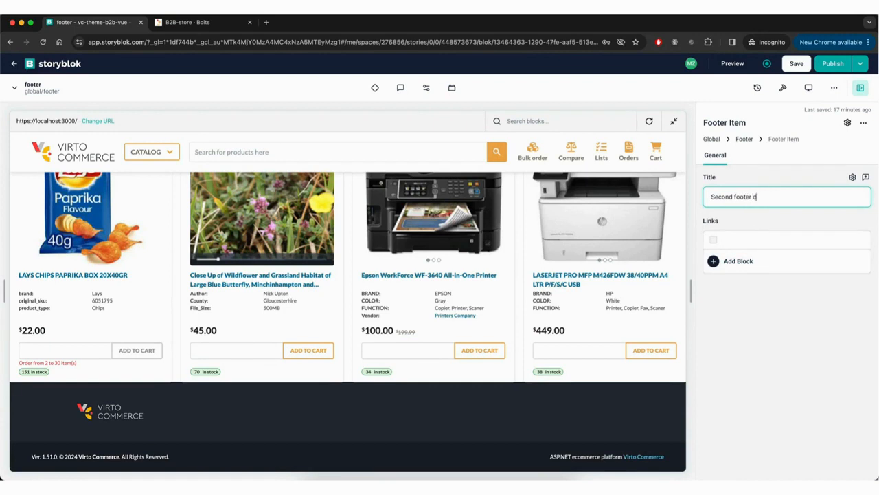
{"action": "type", "text": "Second footer col"}
- Add a Footer Item Link titled "Second footer link" with link /snacks to the second footer column
{"action": "left_click", "coordinate": [735, 262]}
{"action": "left_click", "coordinate": [739, 259]}
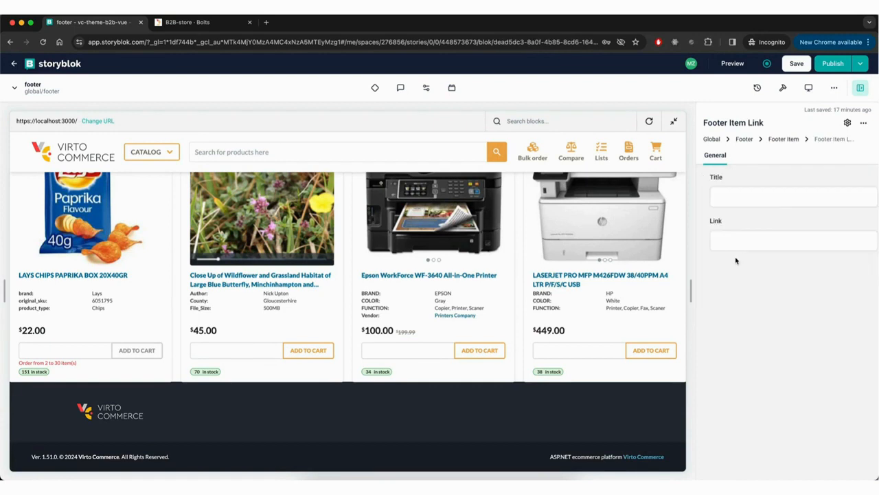
{"action": "left_click", "coordinate": [731, 199]}
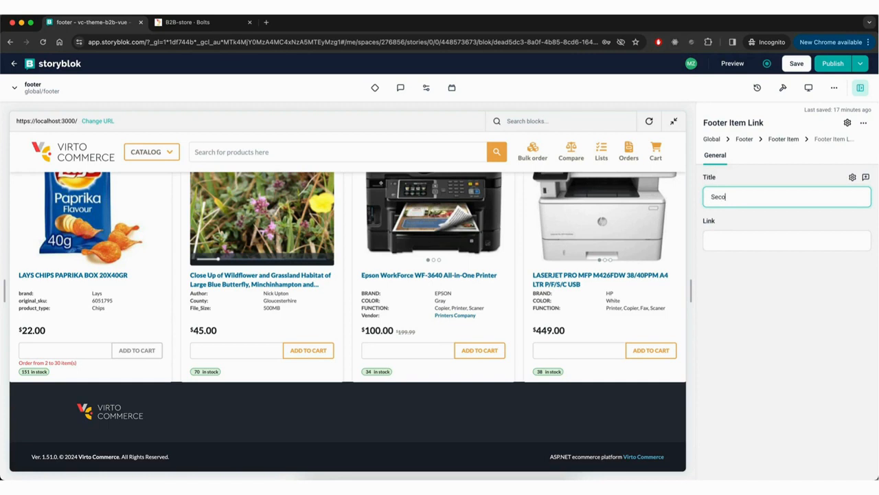
{"action": "key", "text": "Tab"}
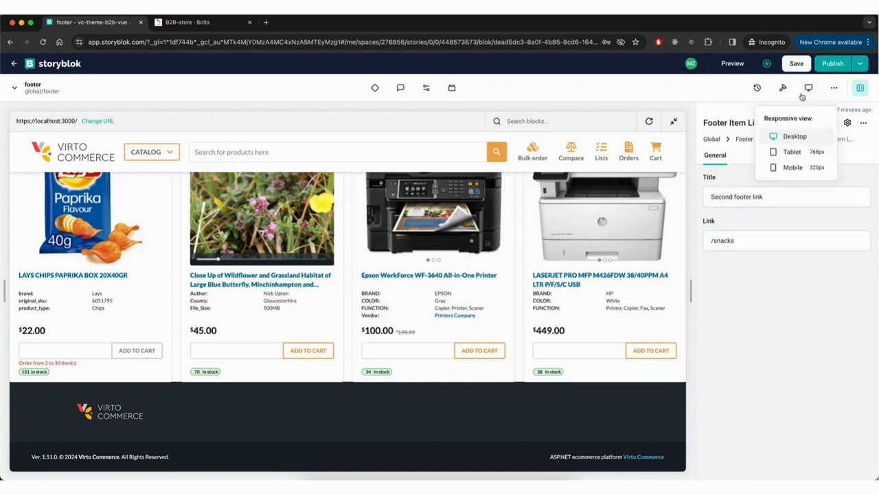
- Save and publish the footer story
{"action": "left_click", "coordinate": [795, 65]}
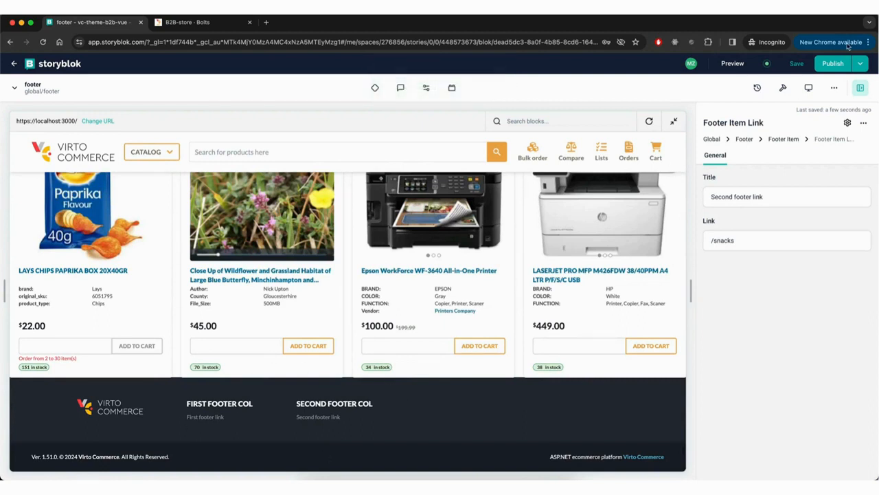
{"action": "left_click", "coordinate": [826, 66]}
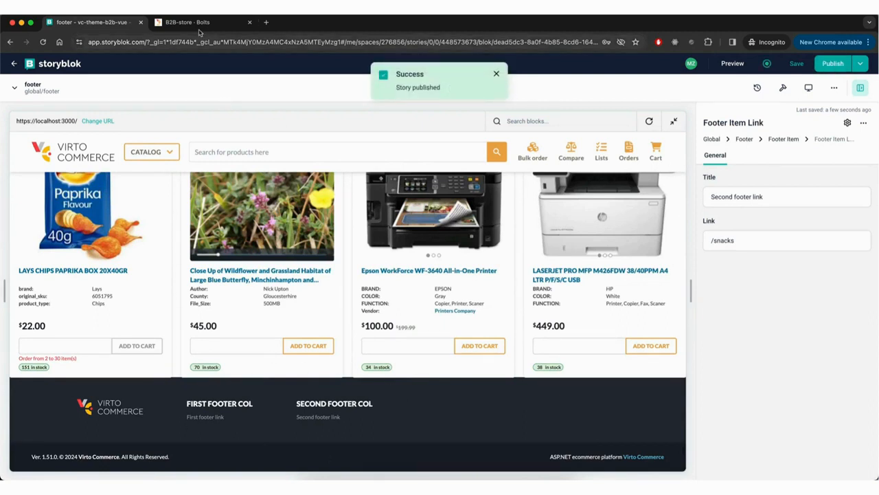
- Open the storefront's home page, reload it to check the published footer columns and links, and return to Storyblok
{"action": "left_click", "coordinate": [193, 22]}
{"action": "left_click", "coordinate": [106, 96]}
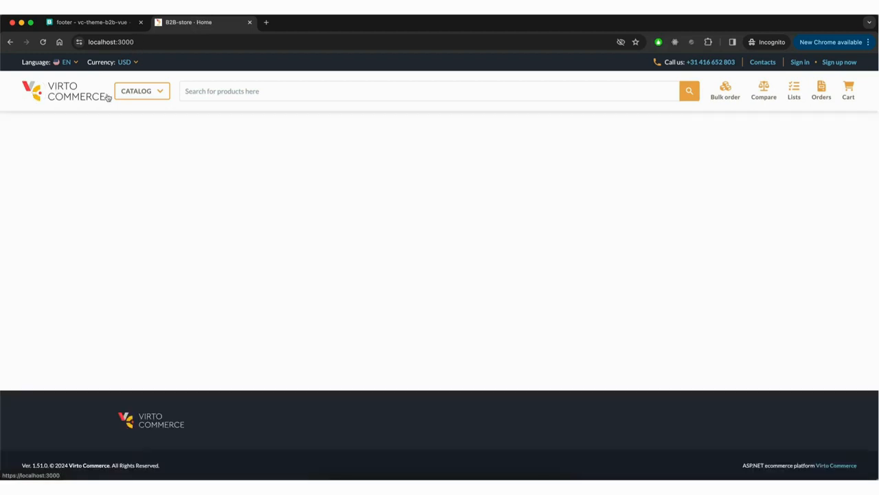
{"action": "scroll", "coordinate": [354, 448], "scroll_direction": "down", "scroll_amount": 10}
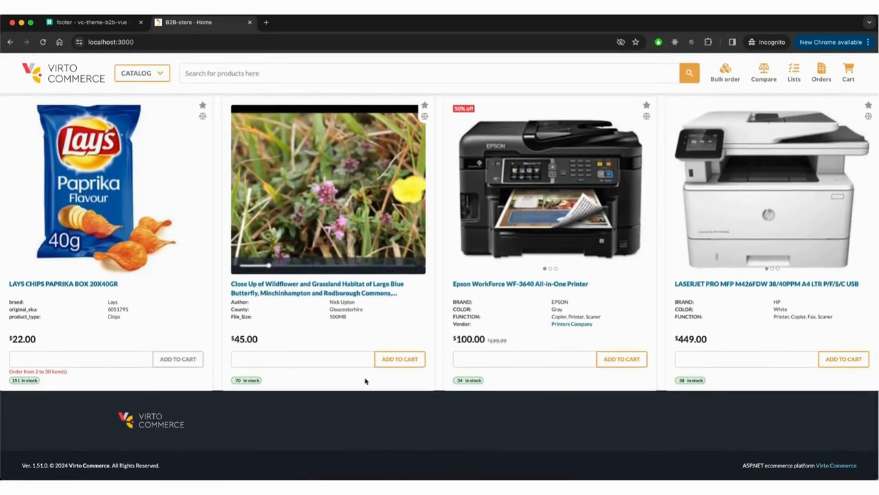
{"action": "key", "text": "super+r"}
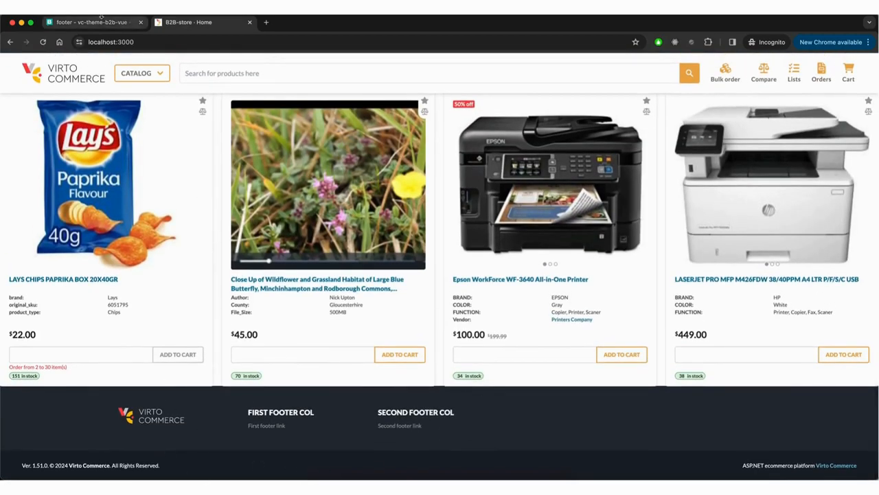
{"action": "left_click", "coordinate": [80, 25]}
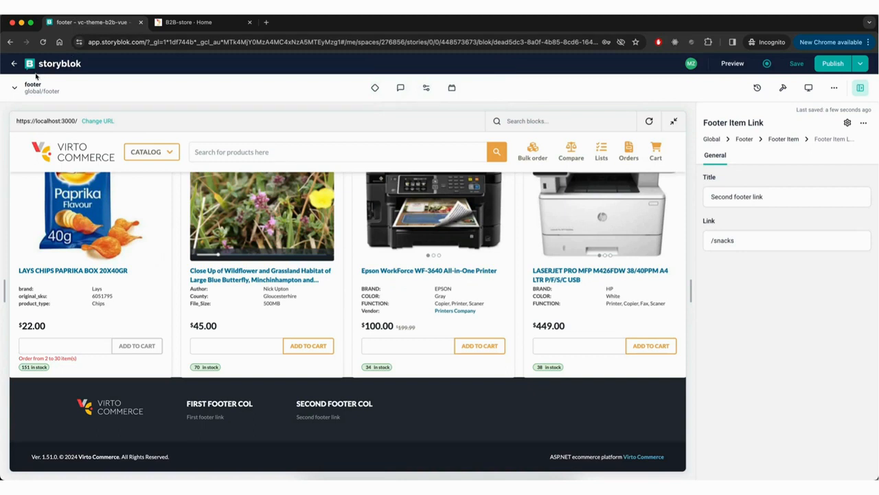